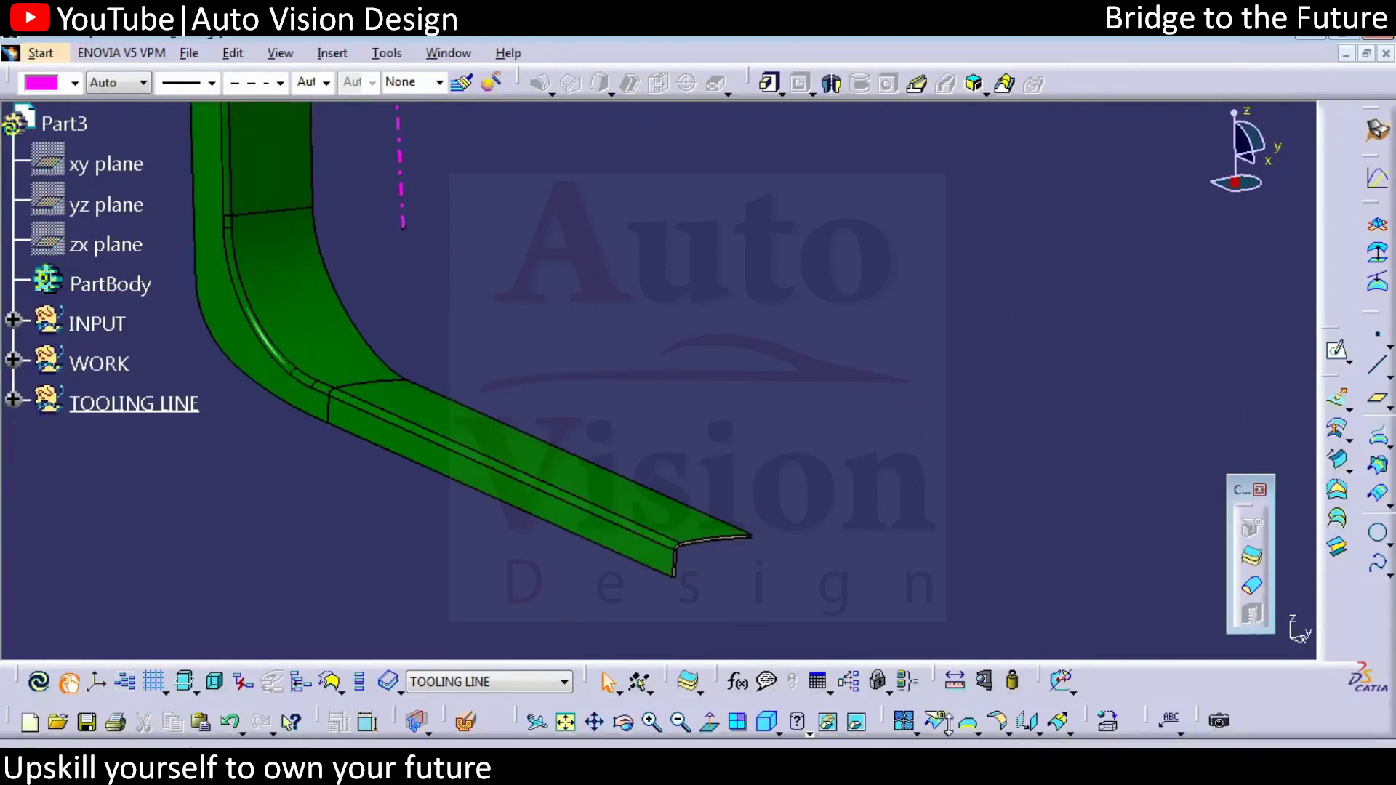
{"action": "middle_click_drag", "start_coordinate": [749, 269], "coordinate": [813, 426]}
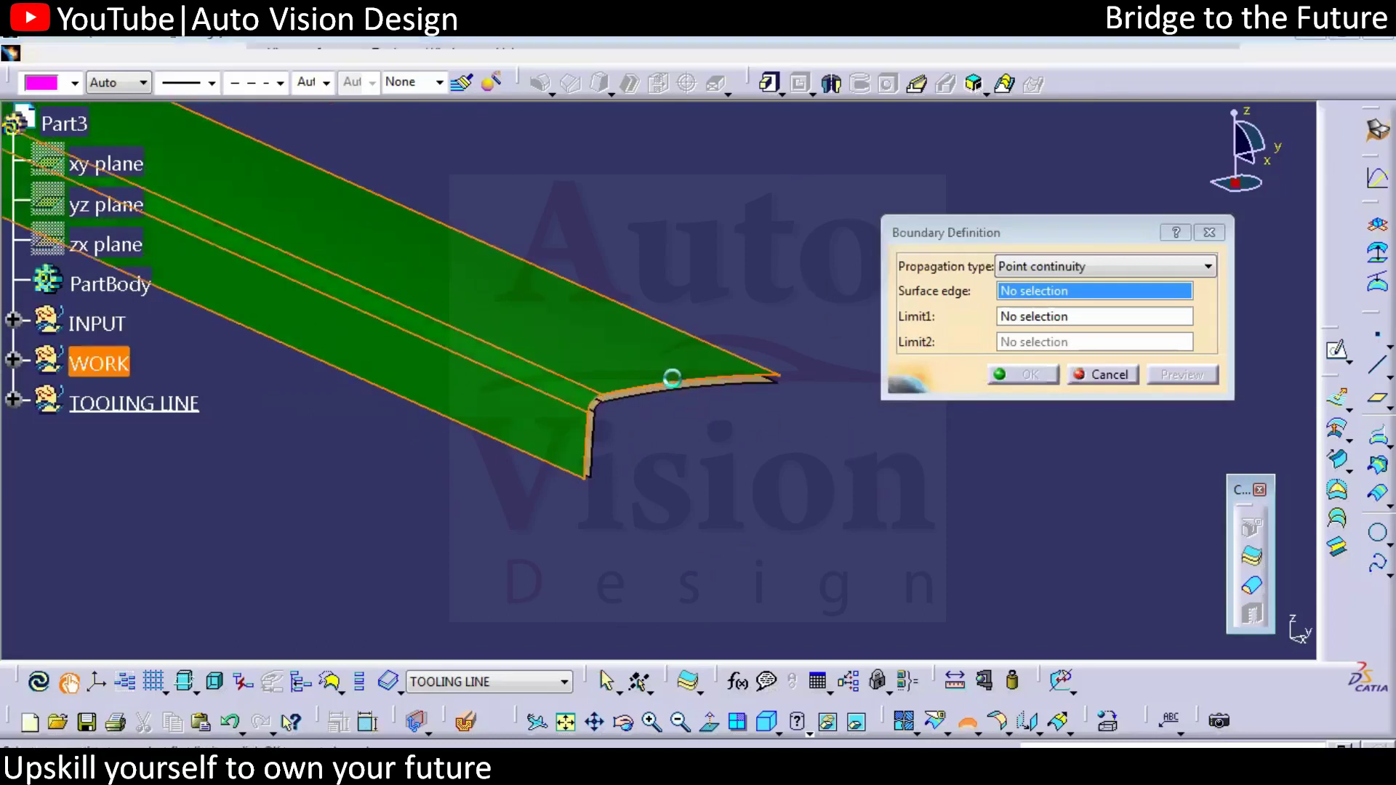
{"action": "left_click", "coordinate": [767, 384]}
{"action": "left_click", "coordinate": [1104, 371]}
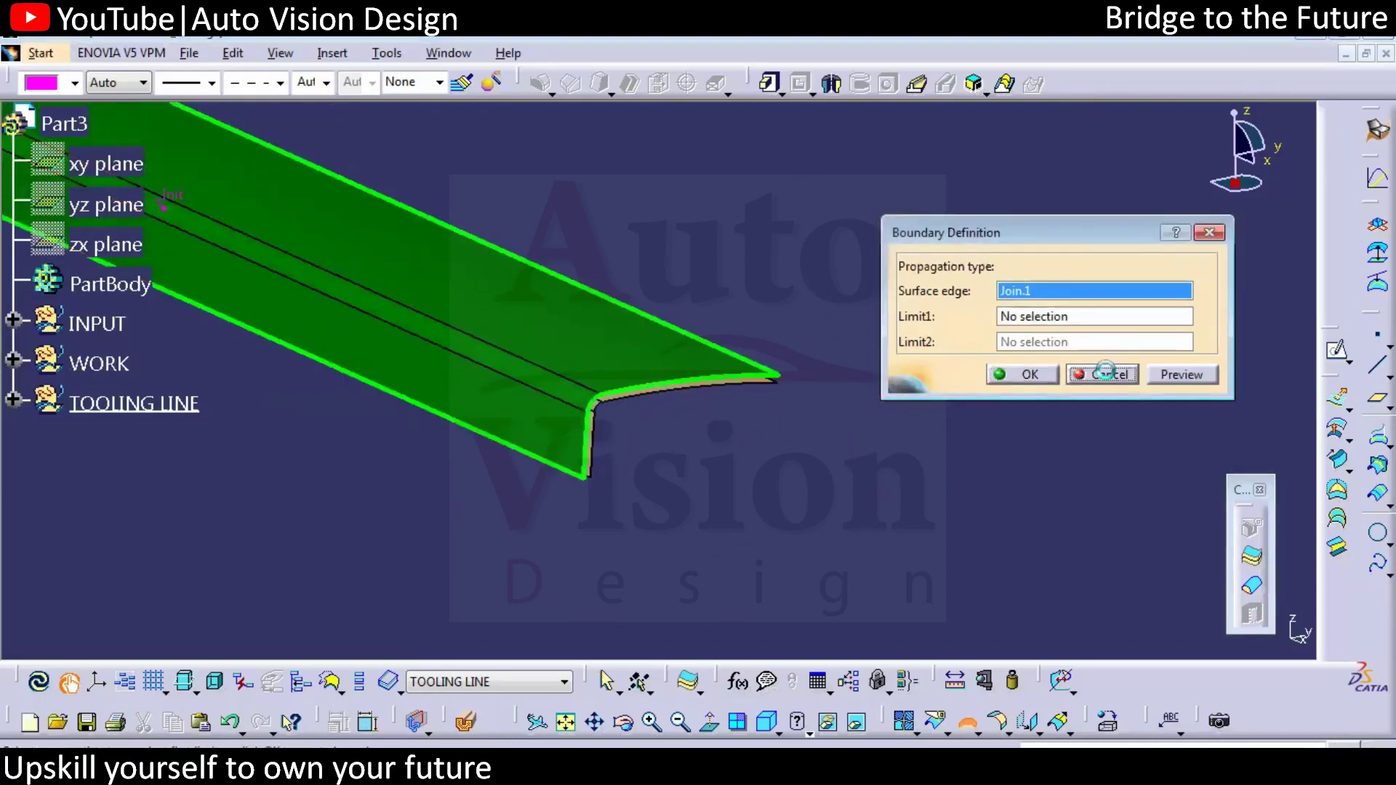
Create a boundary with tangent continuity along the end edge of the green joined surface.
{"action": "left_click", "coordinate": [965, 716]}
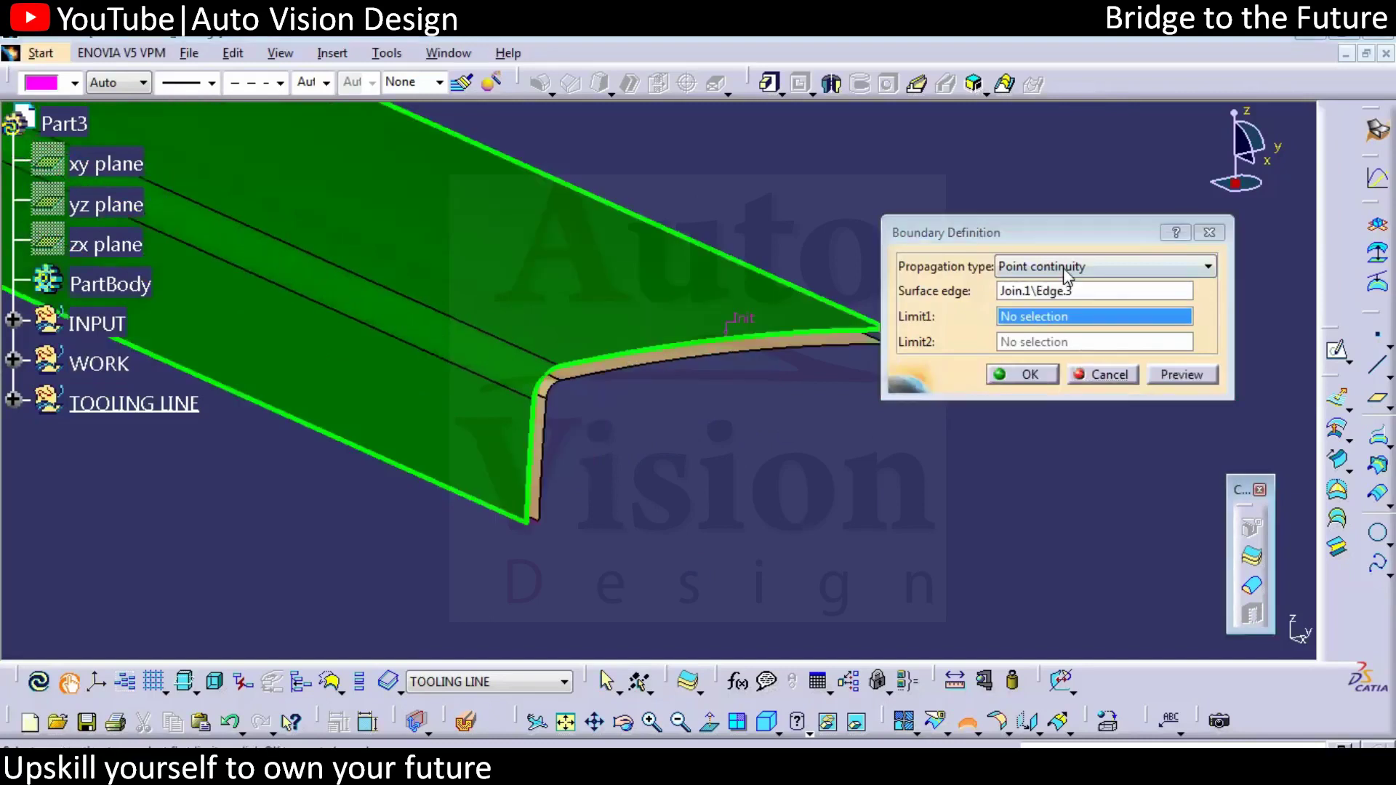
{"action": "left_click", "coordinate": [1063, 268]}
{"action": "left_click", "coordinate": [1044, 320]}
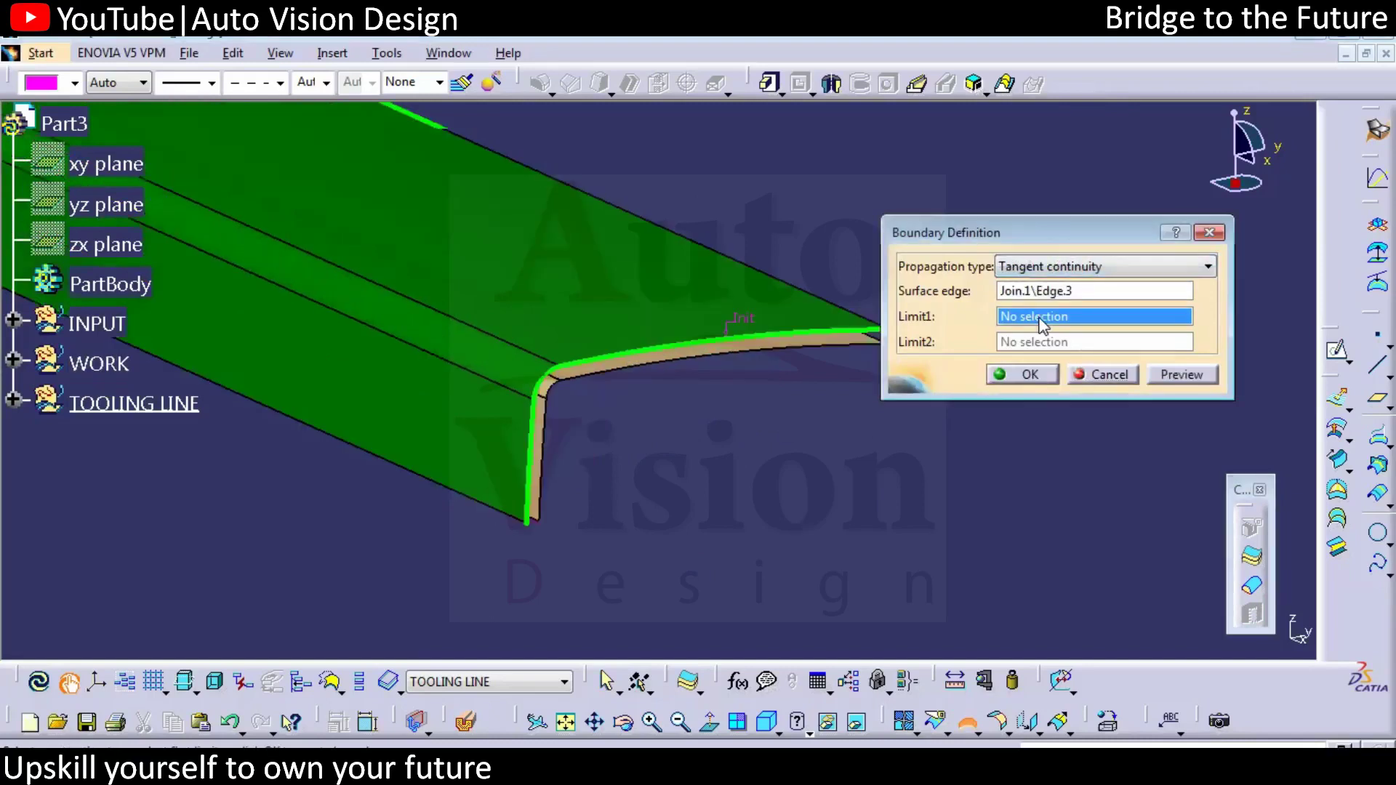
{"action": "middle_click_drag", "start_coordinate": [939, 520], "coordinate": [885, 483]}
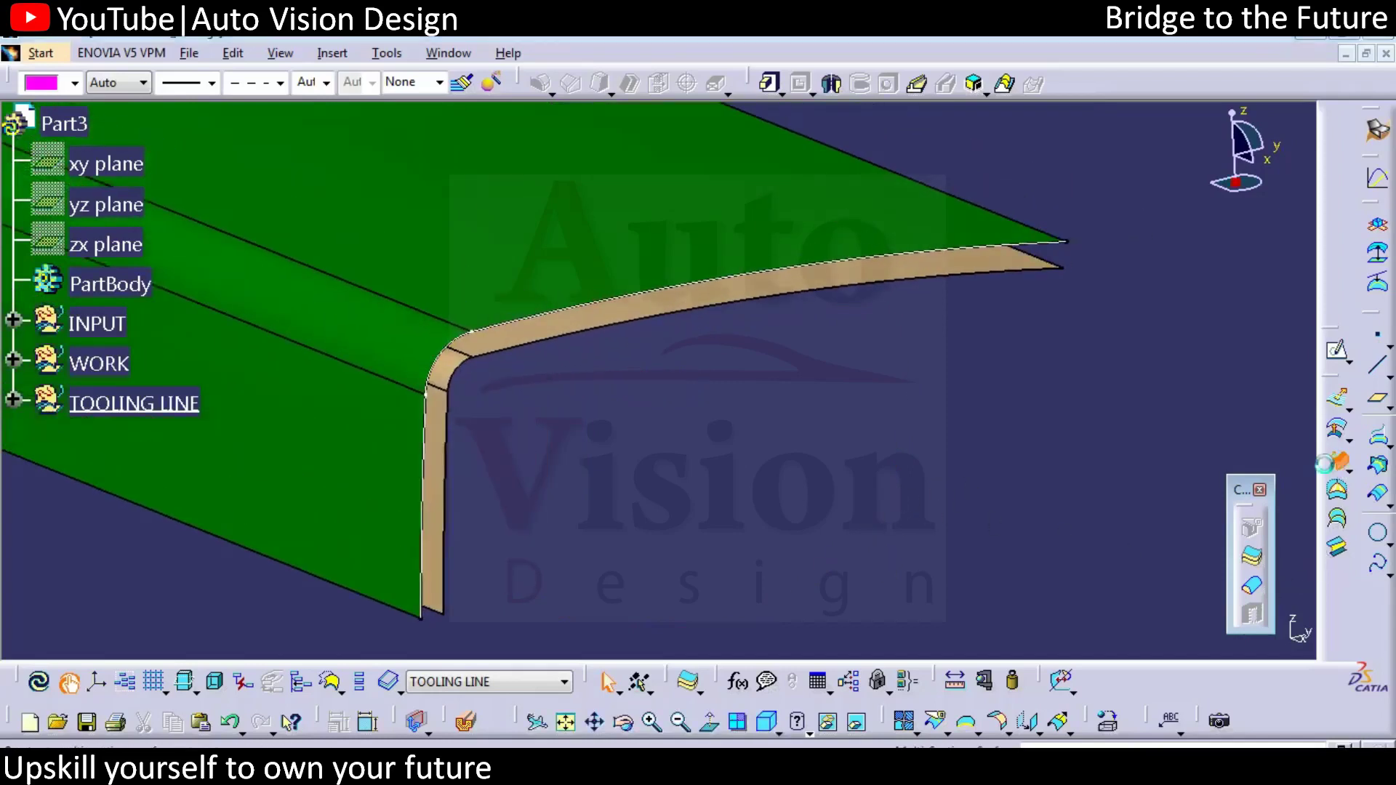
Start a swept surface with a line profile and the With draft direction subtype.
{"action": "left_click", "coordinate": [1337, 458]}
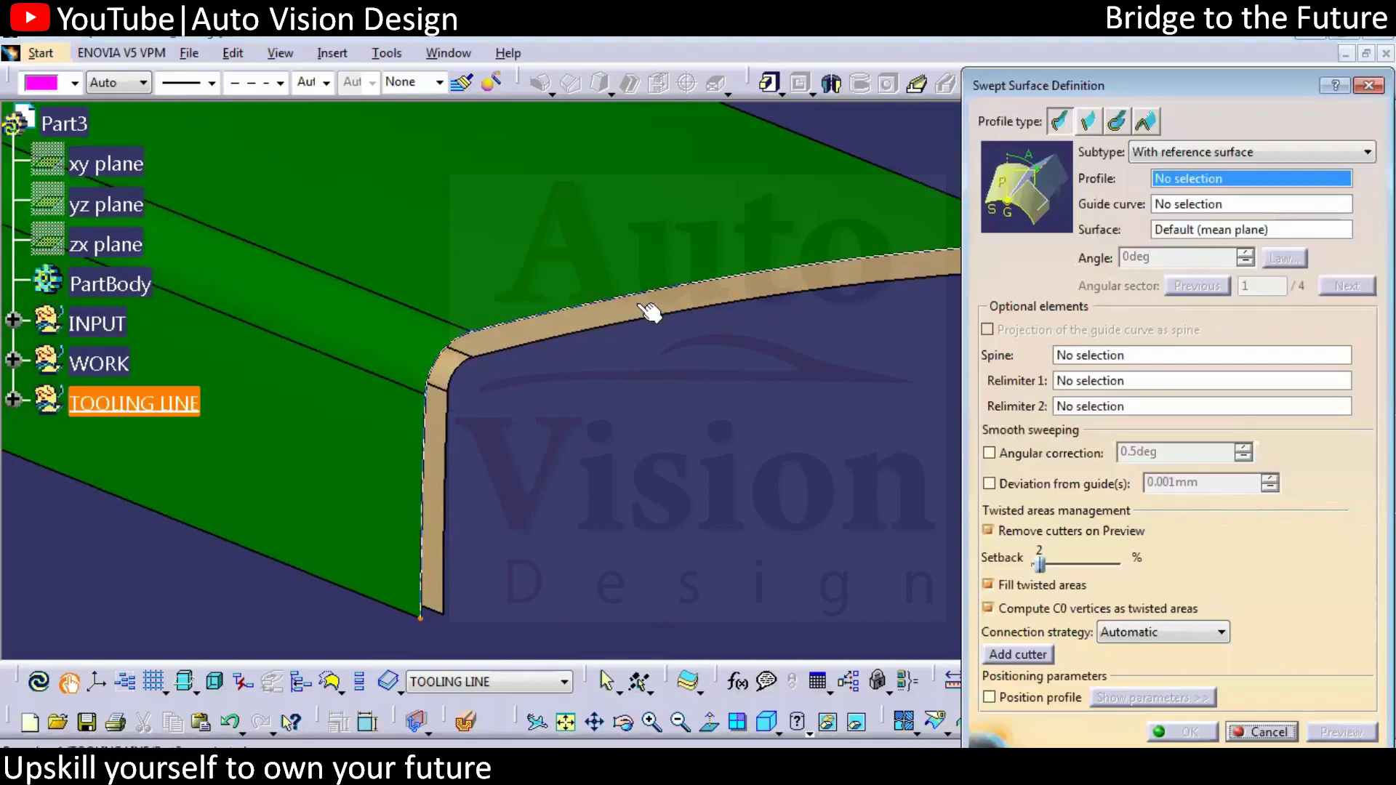
{"action": "left_click", "coordinate": [650, 311]}
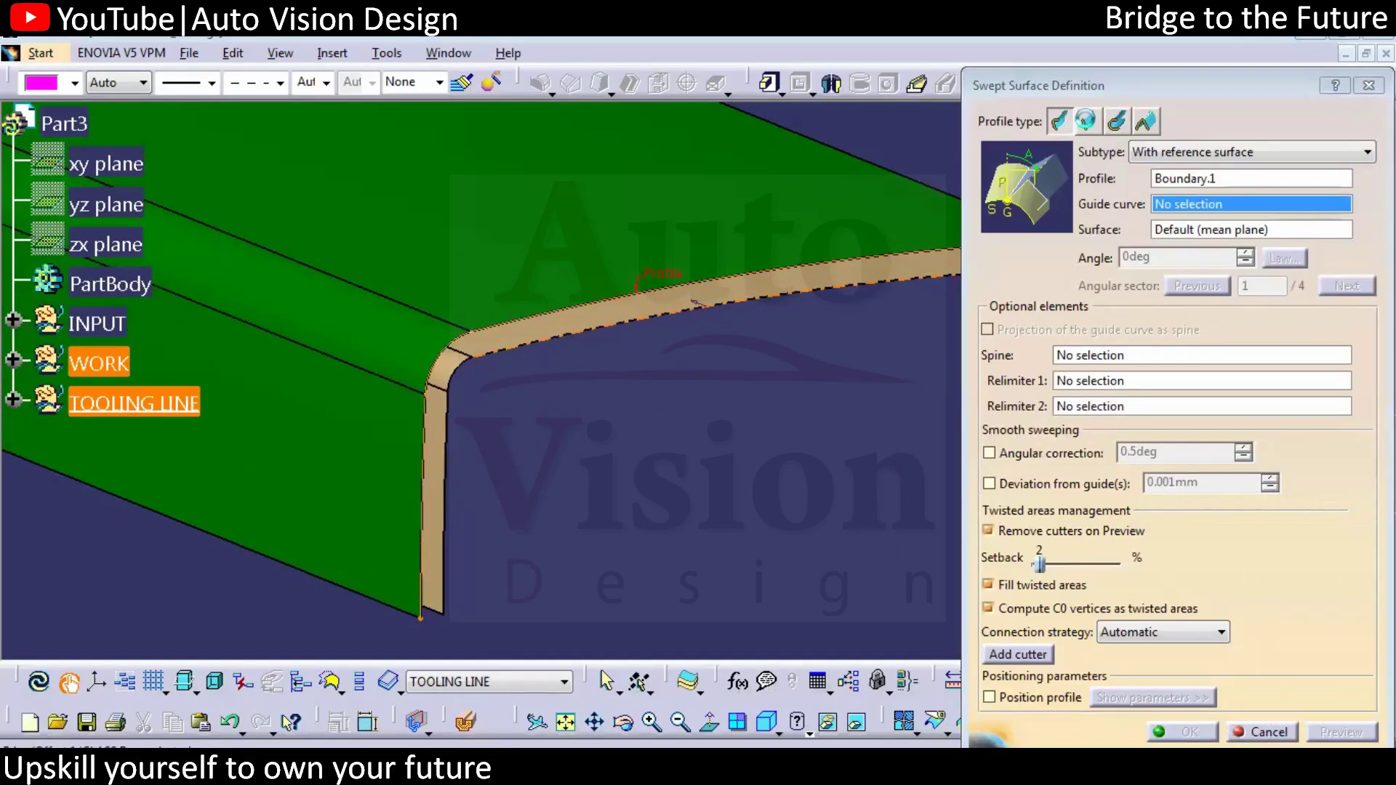
{"action": "left_click", "coordinate": [1089, 122]}
{"action": "left_click", "coordinate": [1233, 152]}
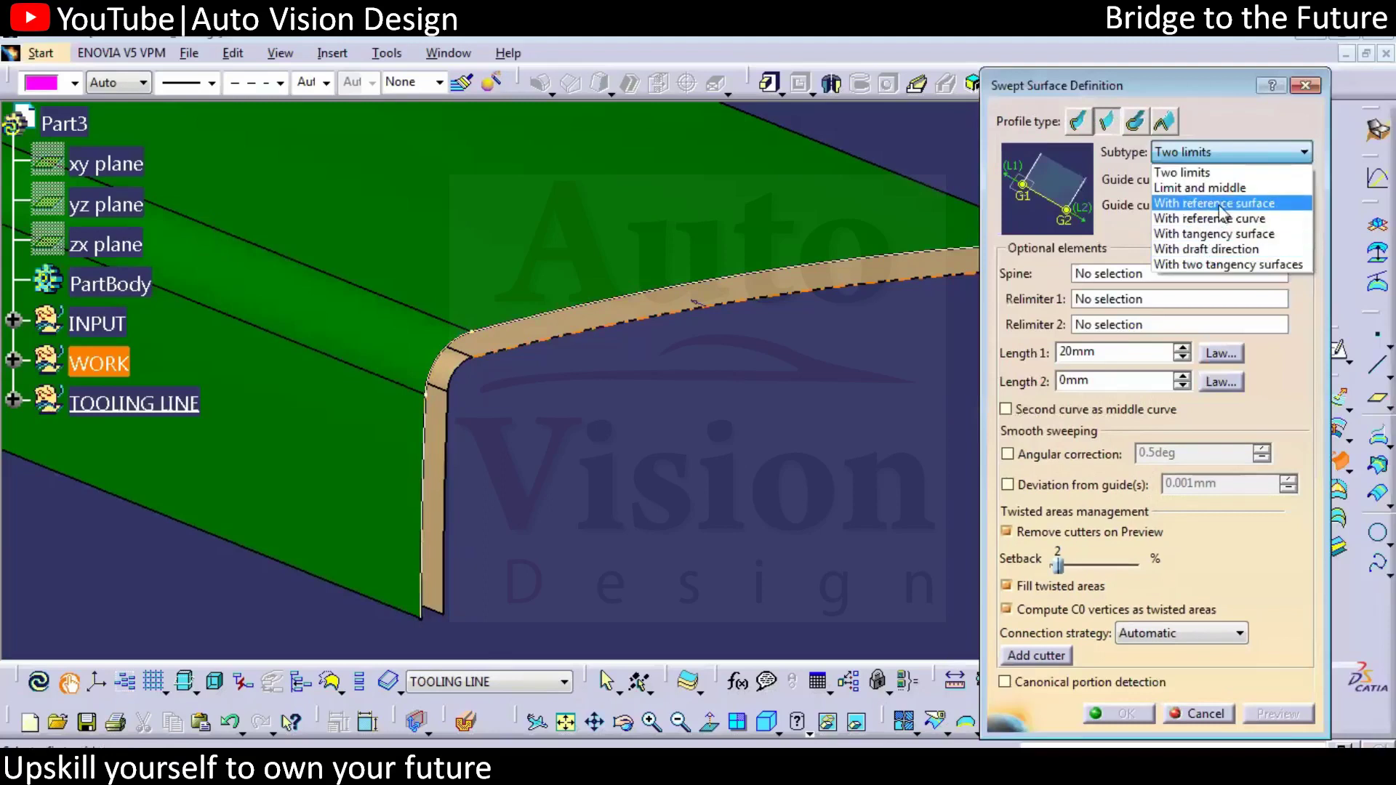
{"action": "left_click", "coordinate": [1242, 249]}
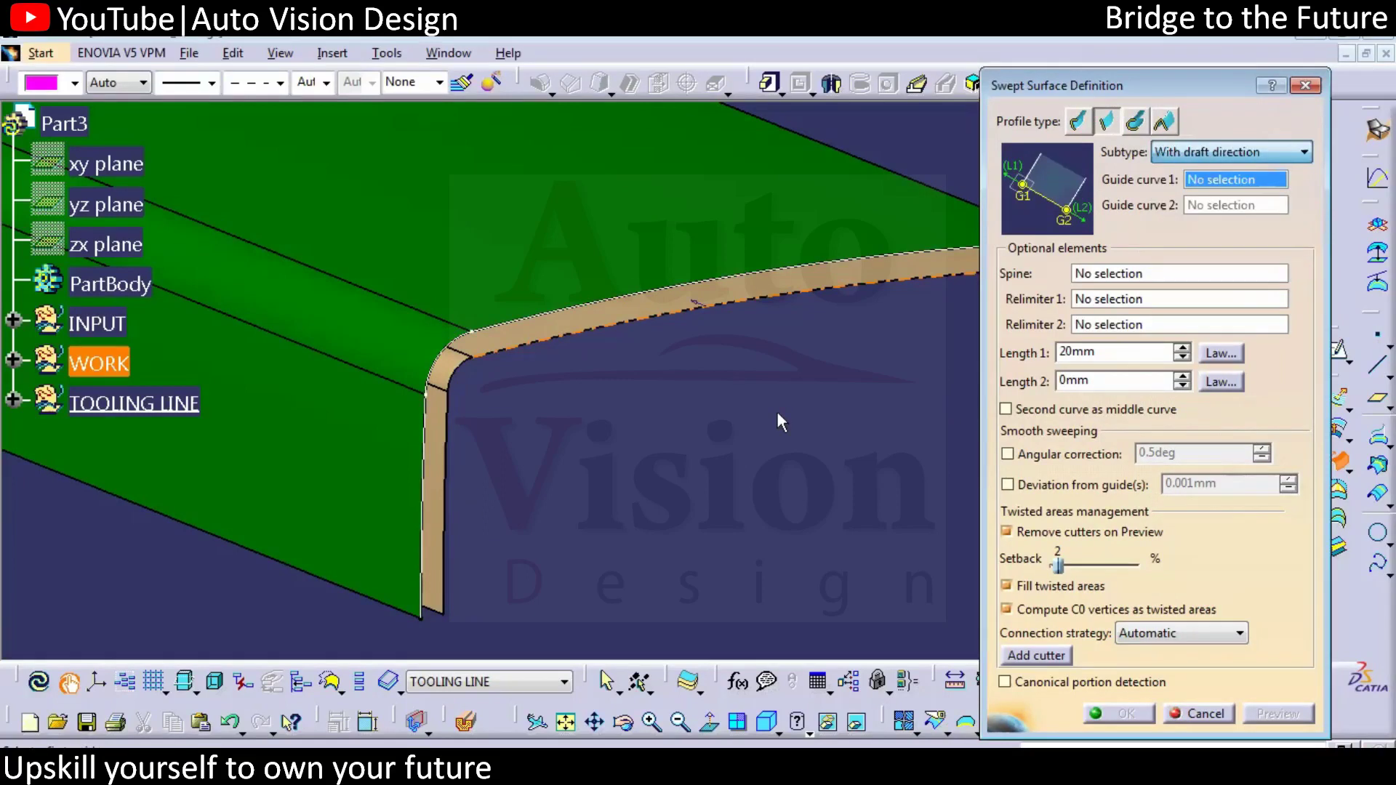
Use the end-edge boundary as guide curve 1 and the dash-dot tooling line as the sweep's draft direction.
{"action": "middle_click_drag", "start_coordinate": [776, 412], "coordinate": [669, 443]}
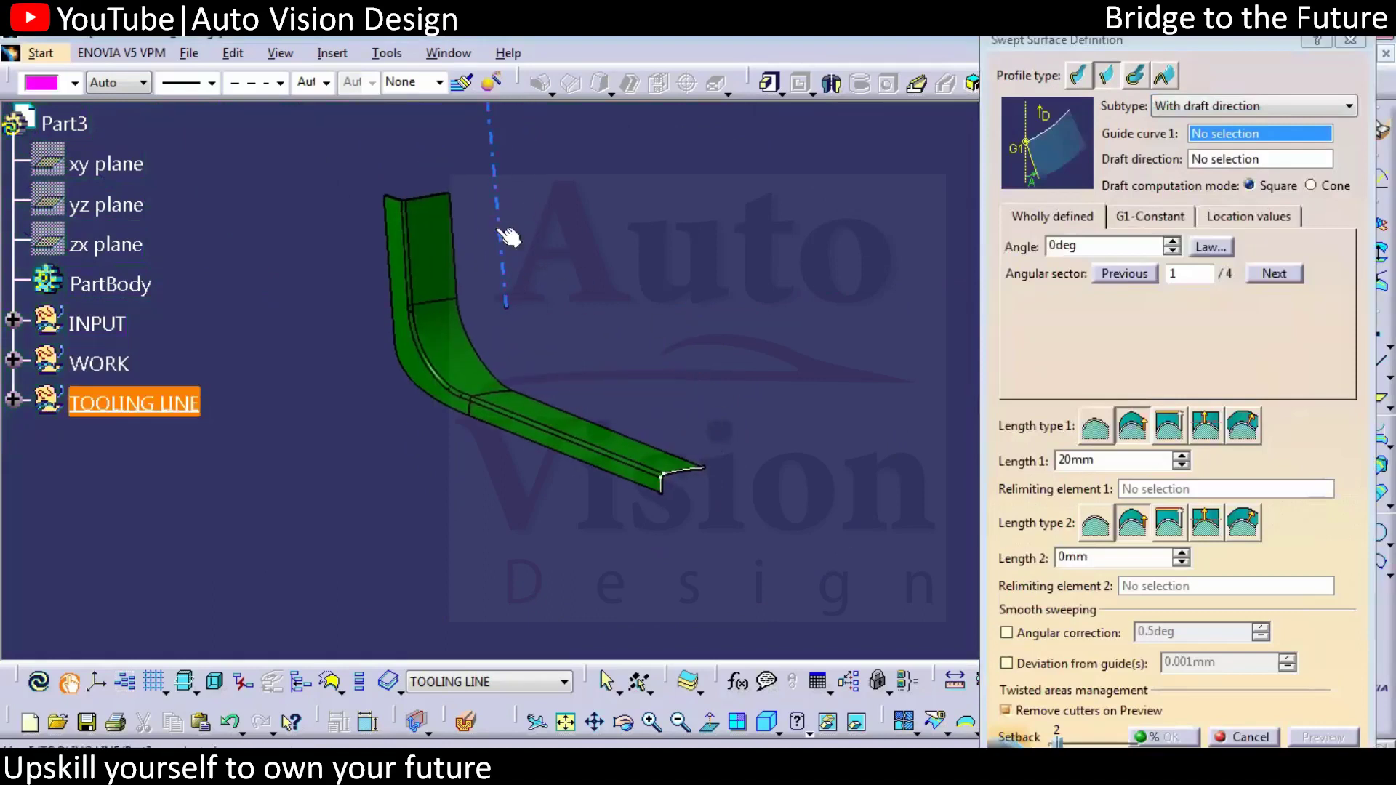
{"action": "left_click", "coordinate": [509, 238]}
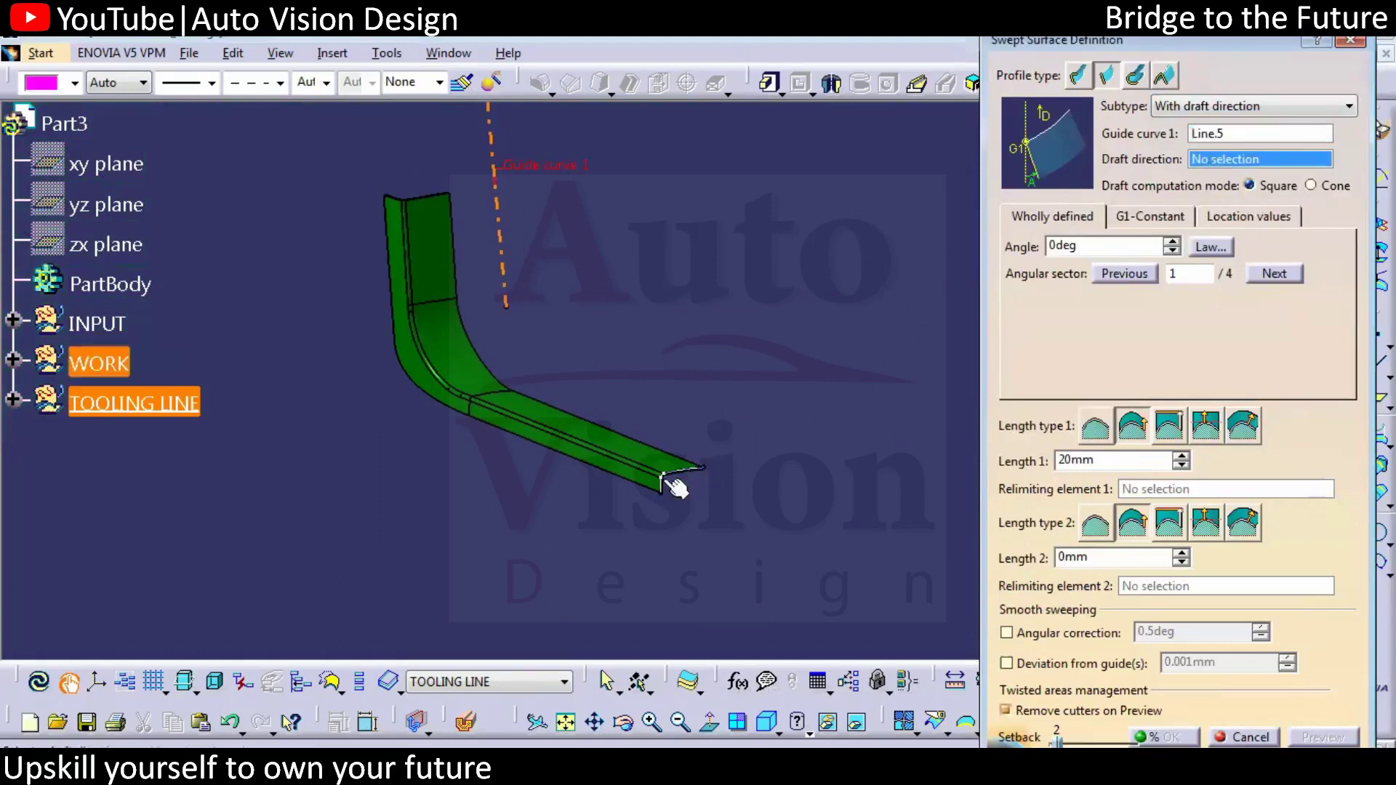
{"action": "left_click", "coordinate": [1237, 131]}
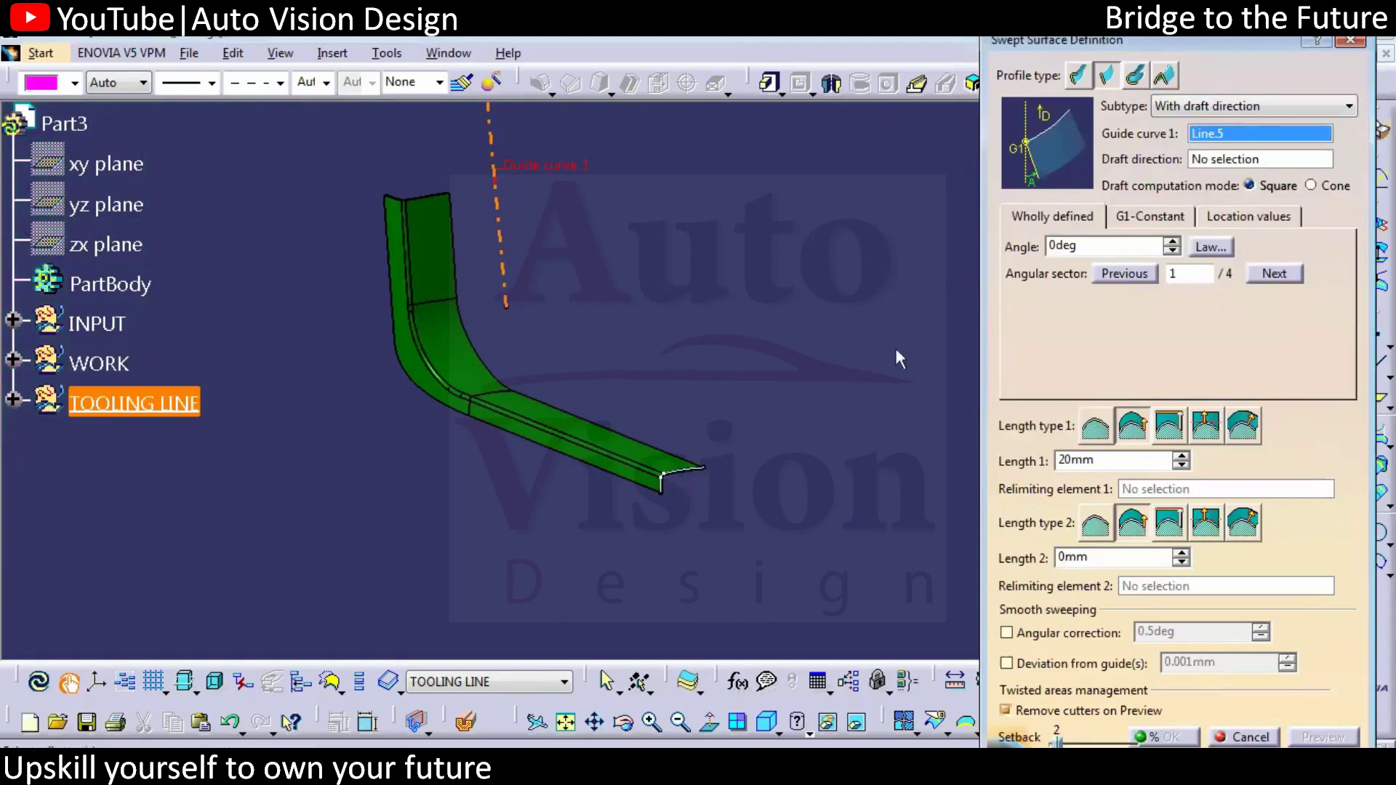
{"action": "left_click", "coordinate": [702, 474]}
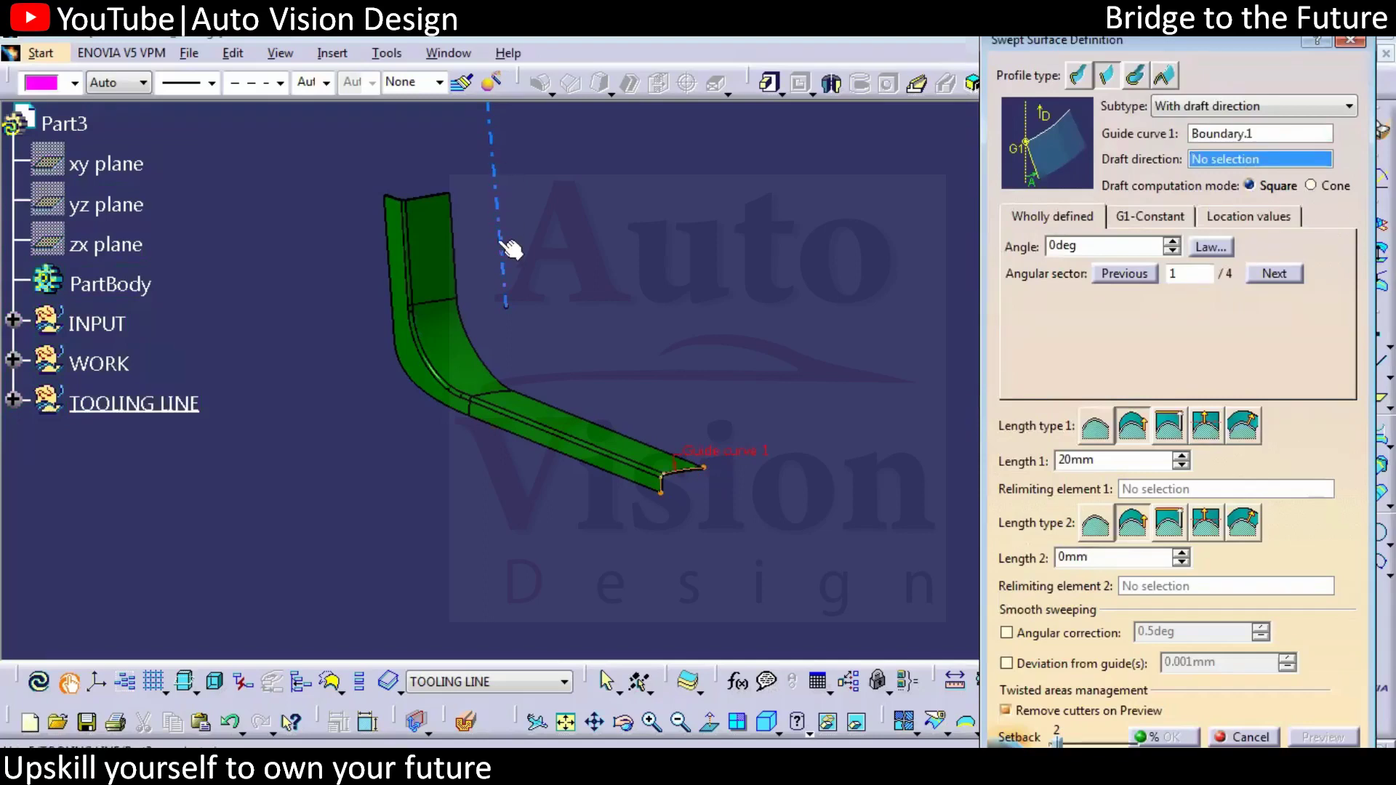
{"action": "left_click", "coordinate": [502, 146]}
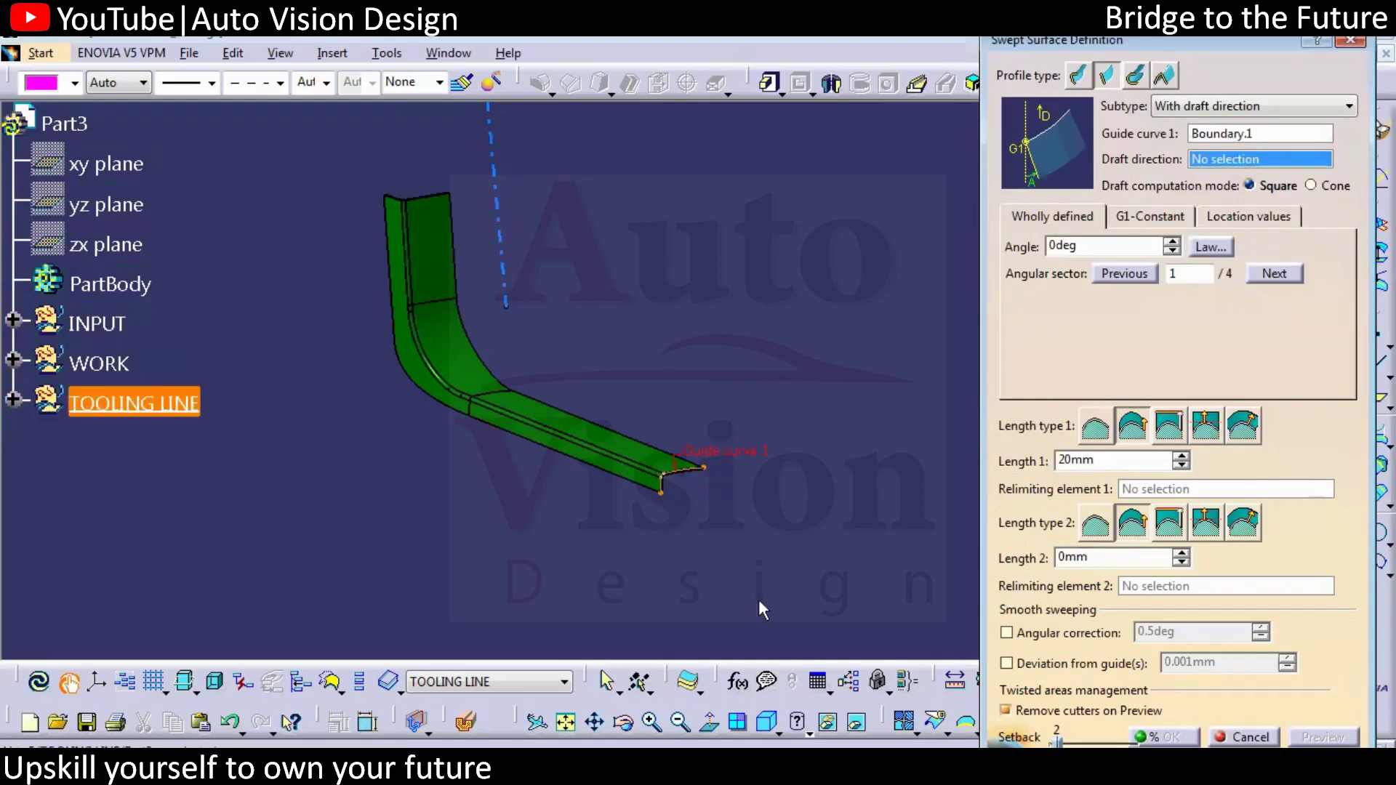
{"action": "middle_click_drag", "start_coordinate": [758, 599], "coordinate": [861, 491]}
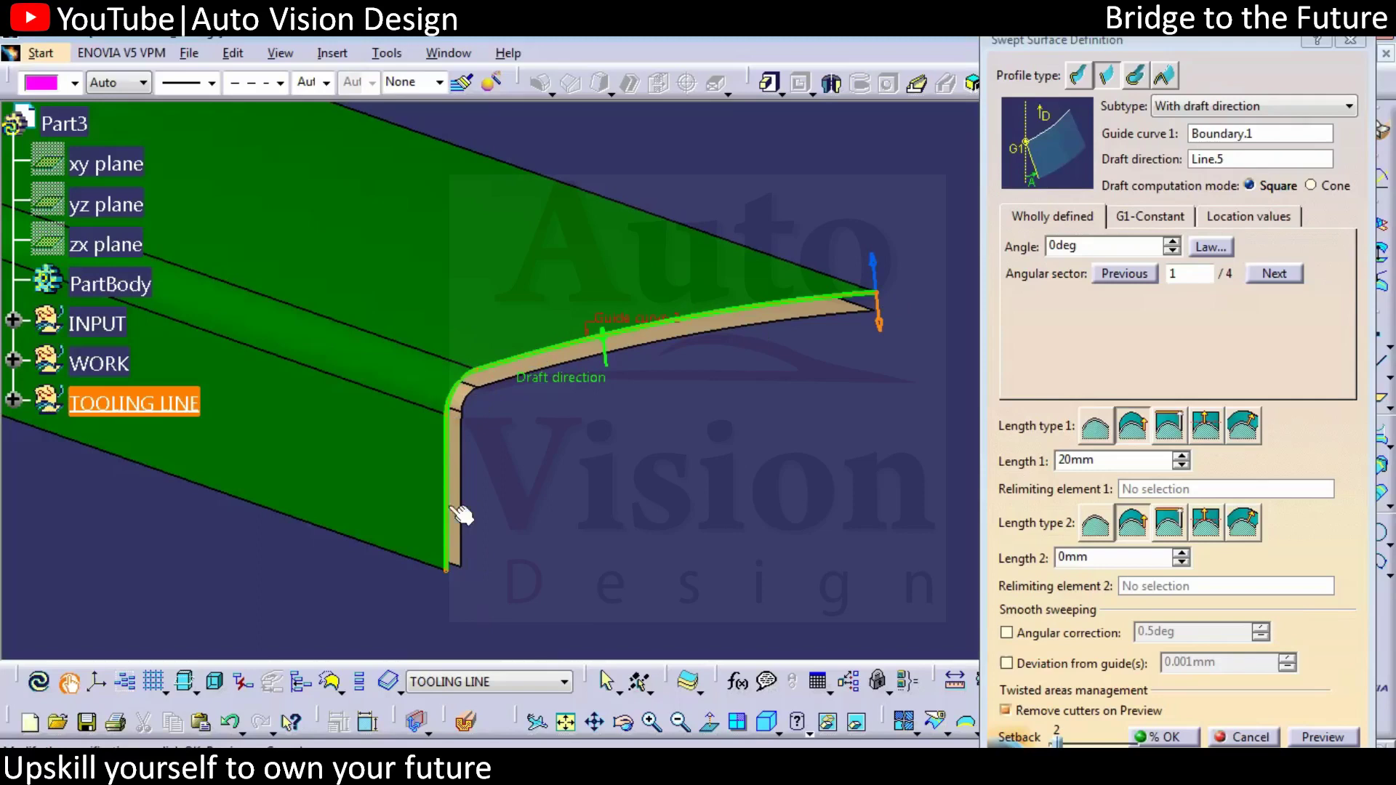
Set the sweep's draft angle to 0.5 deg and preview the surface.
{"action": "double_click", "coordinate": [1098, 246]}
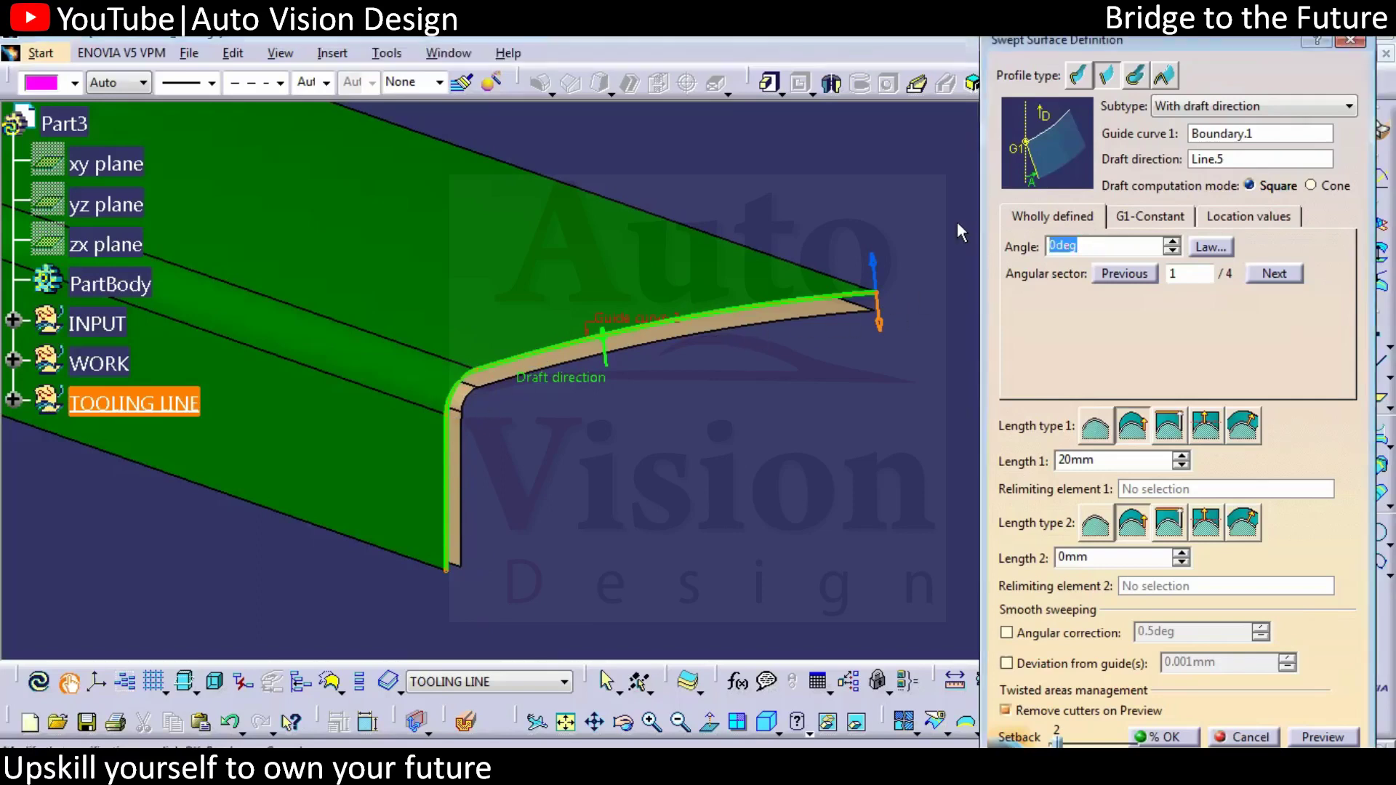
{"action": "type", "text": "0.5"}
{"action": "left_click", "coordinate": [1313, 736]}
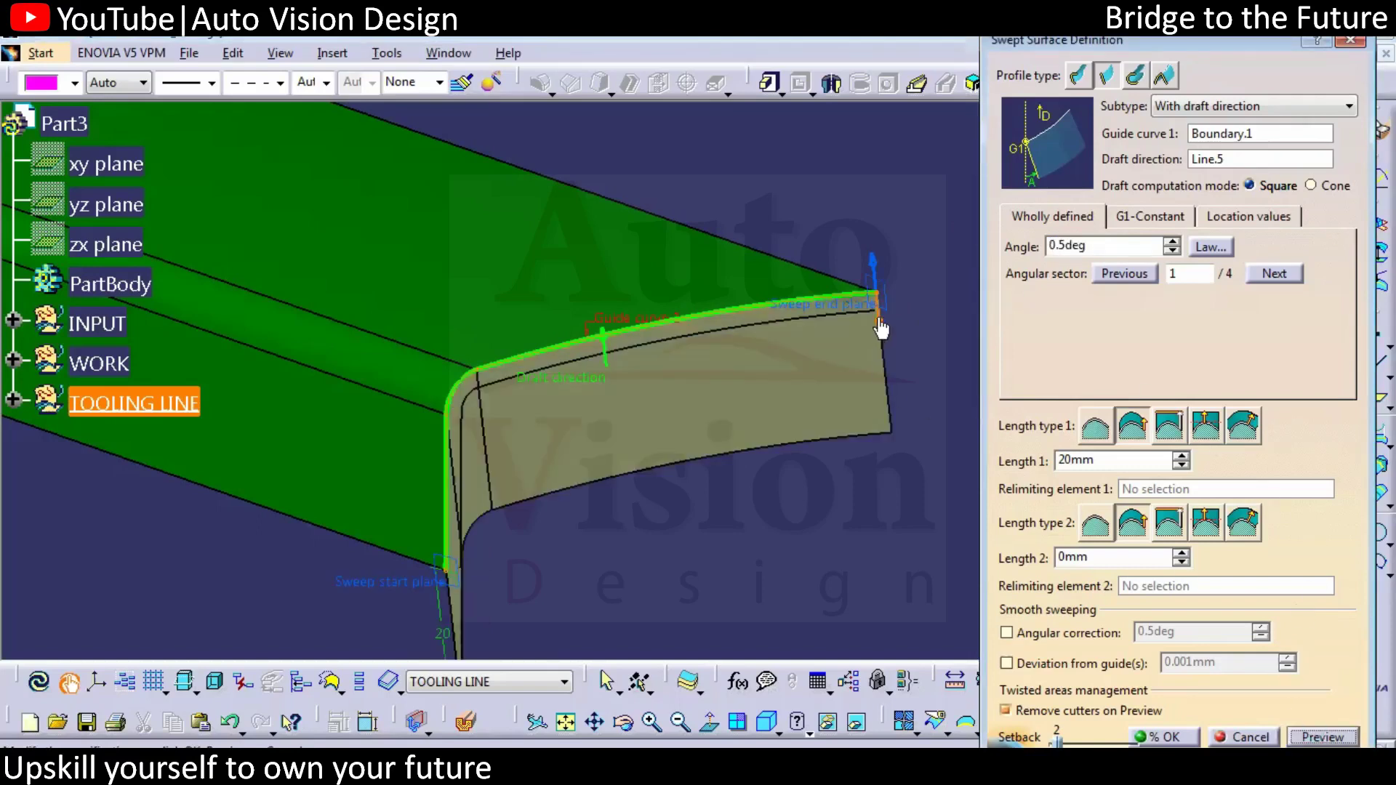
{"action": "middle_click_drag", "start_coordinate": [861, 398], "coordinate": [814, 352]}
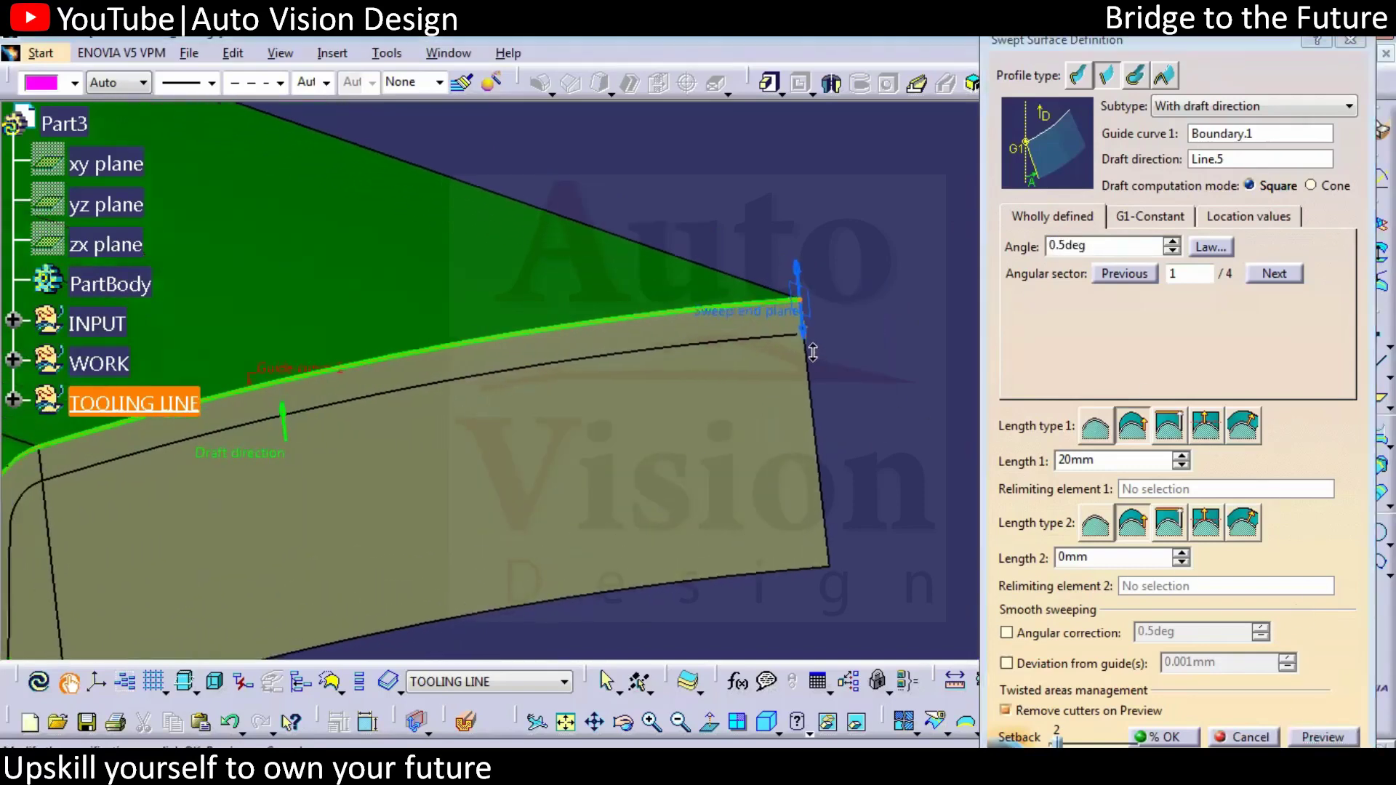
Try a draft angle of 15 deg and preview the swept surface.
{"action": "double_click", "coordinate": [1127, 247]}
{"action": "type", "text": "15"}
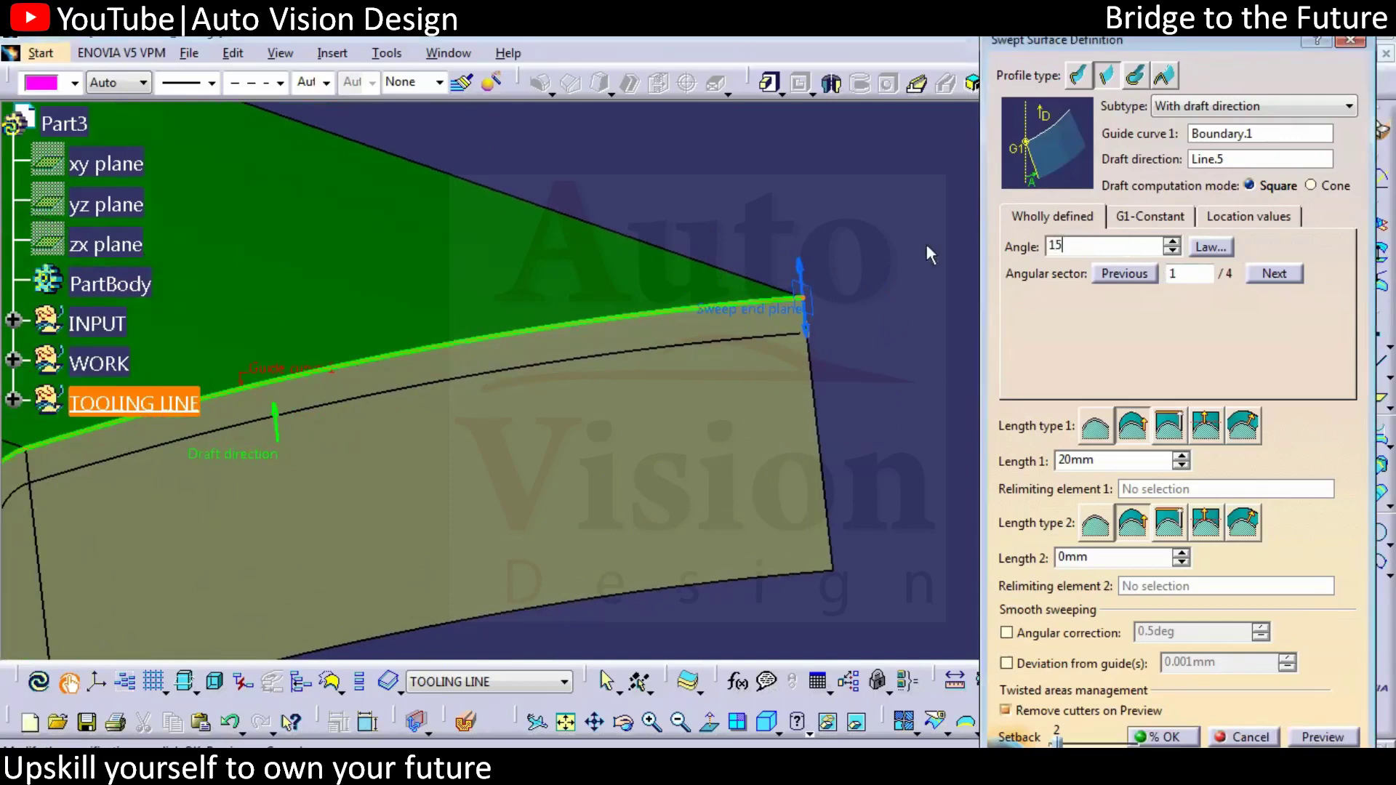
{"action": "left_click", "coordinate": [1313, 739]}
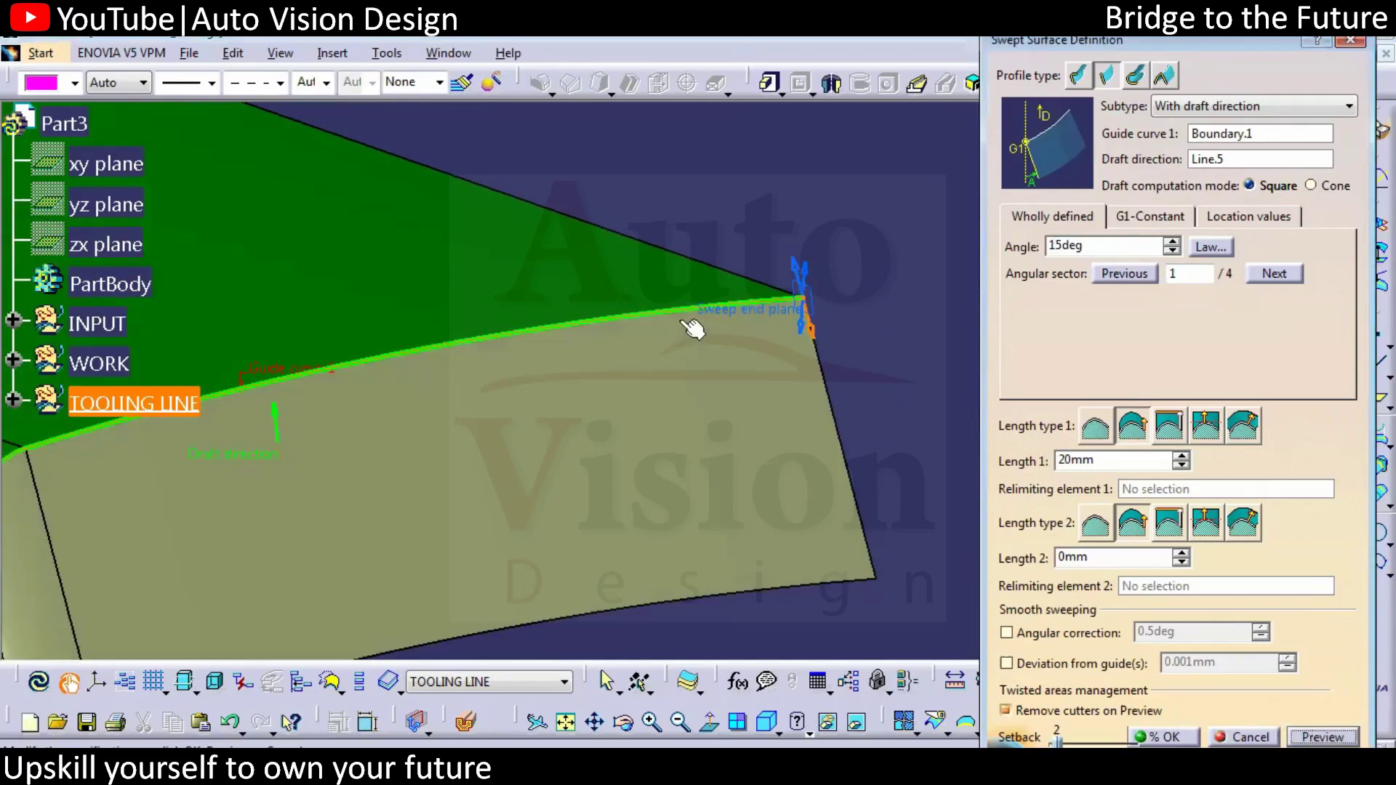
{"action": "middle_click_drag", "start_coordinate": [671, 358], "coordinate": [390, 434]}
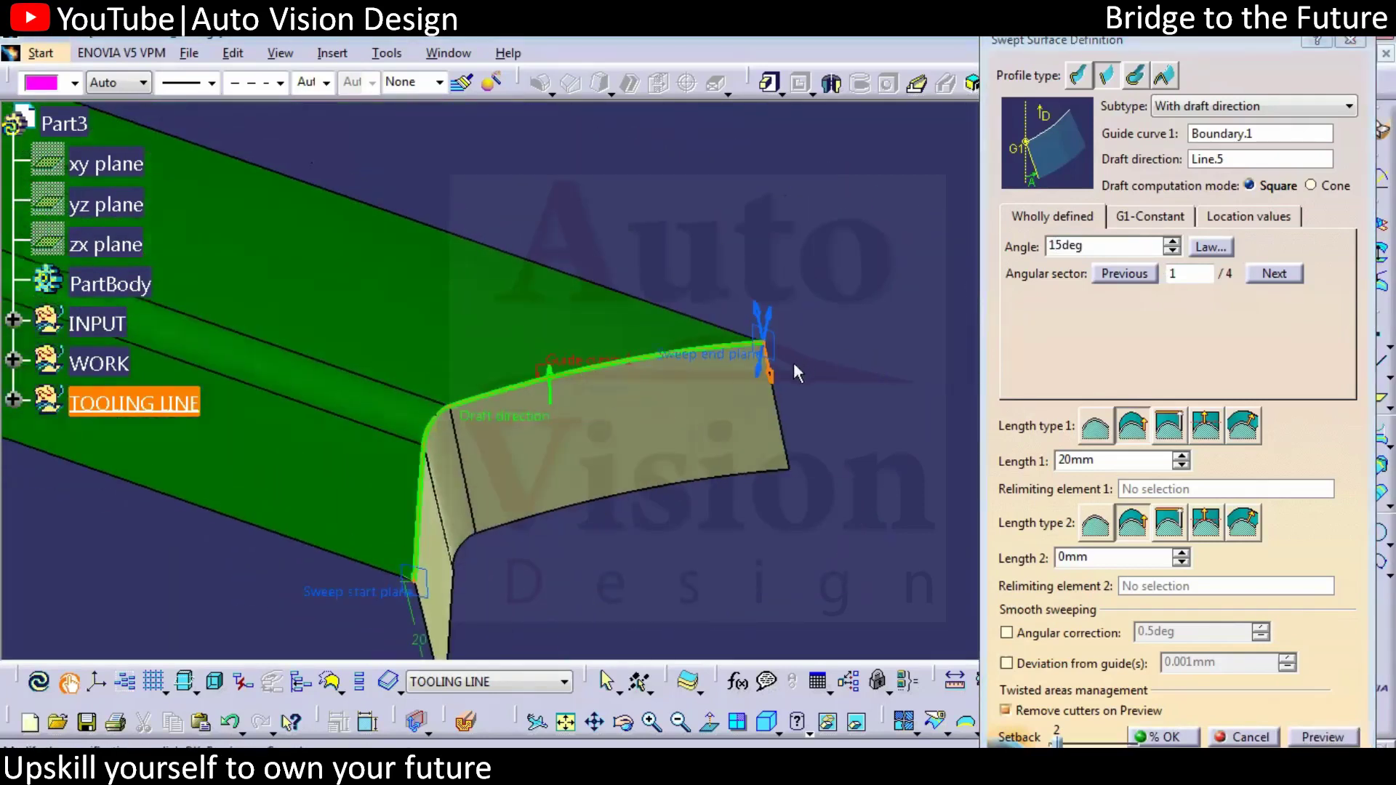
Switch the sweep to angular sector 2, set the draft angle to 0.5 deg, and create the surface.
{"action": "left_click", "coordinate": [758, 376]}
{"action": "left_click", "coordinate": [1322, 736]}
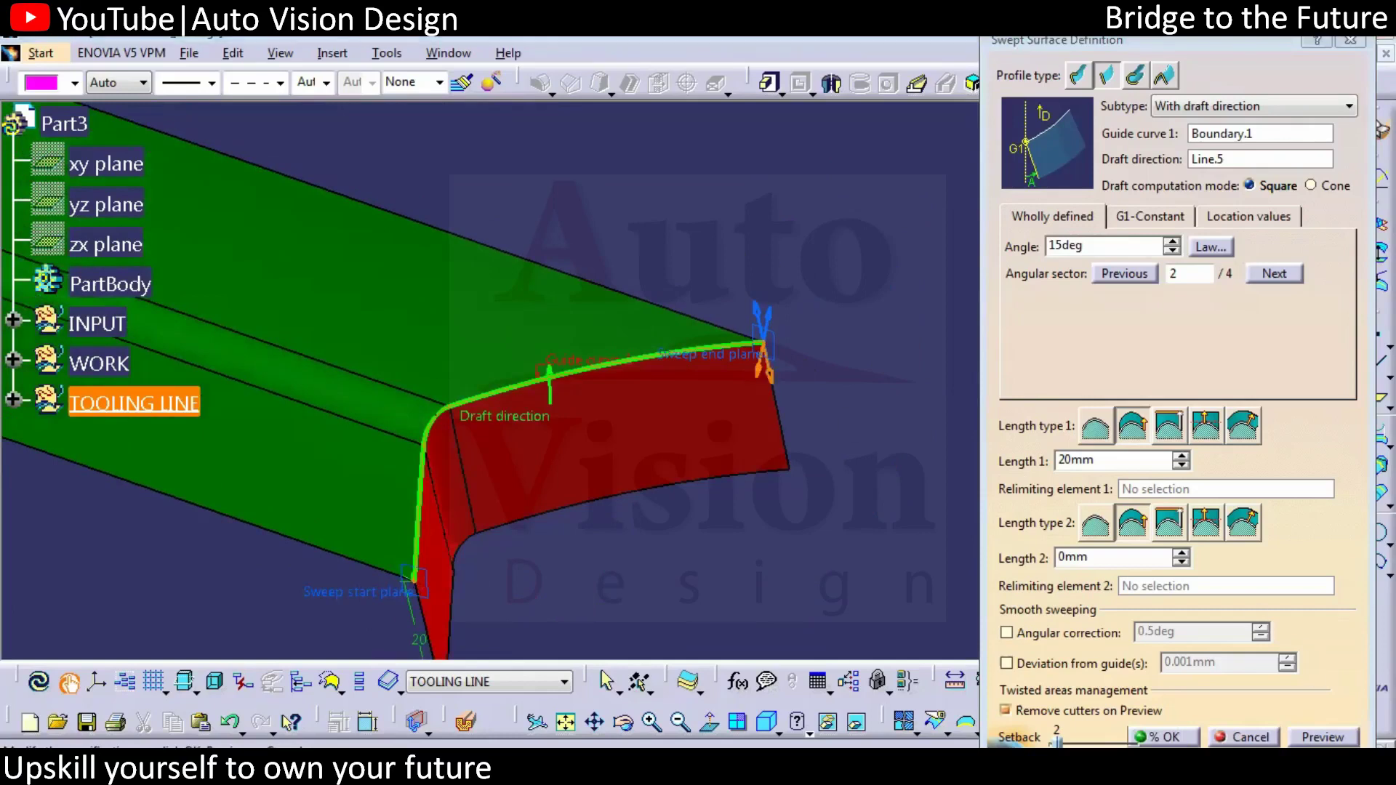
{"action": "double_click", "coordinate": [1076, 245]}
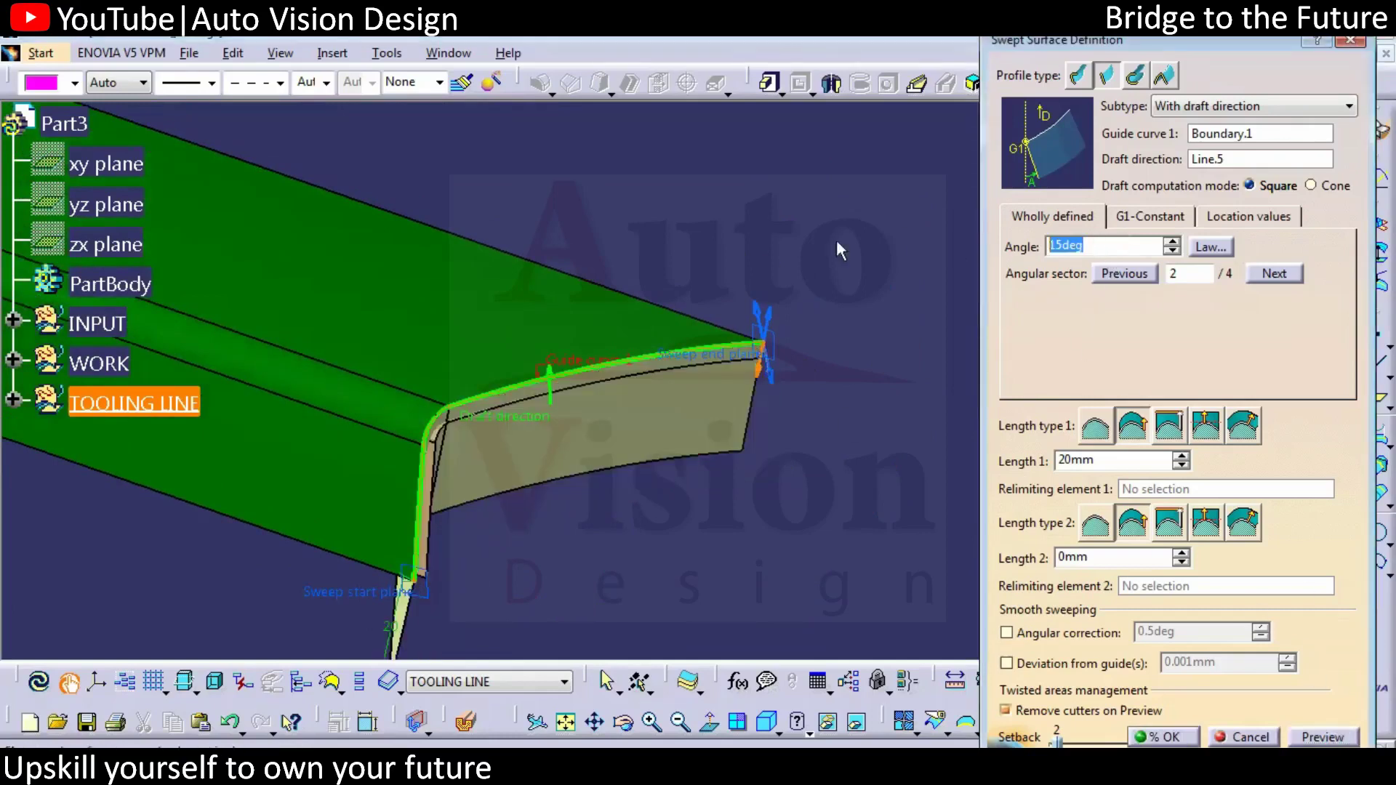
{"action": "type", "text": "-"}
{"action": "left_click", "coordinate": [1322, 736]}
{"action": "left_click", "coordinate": [1141, 735]}
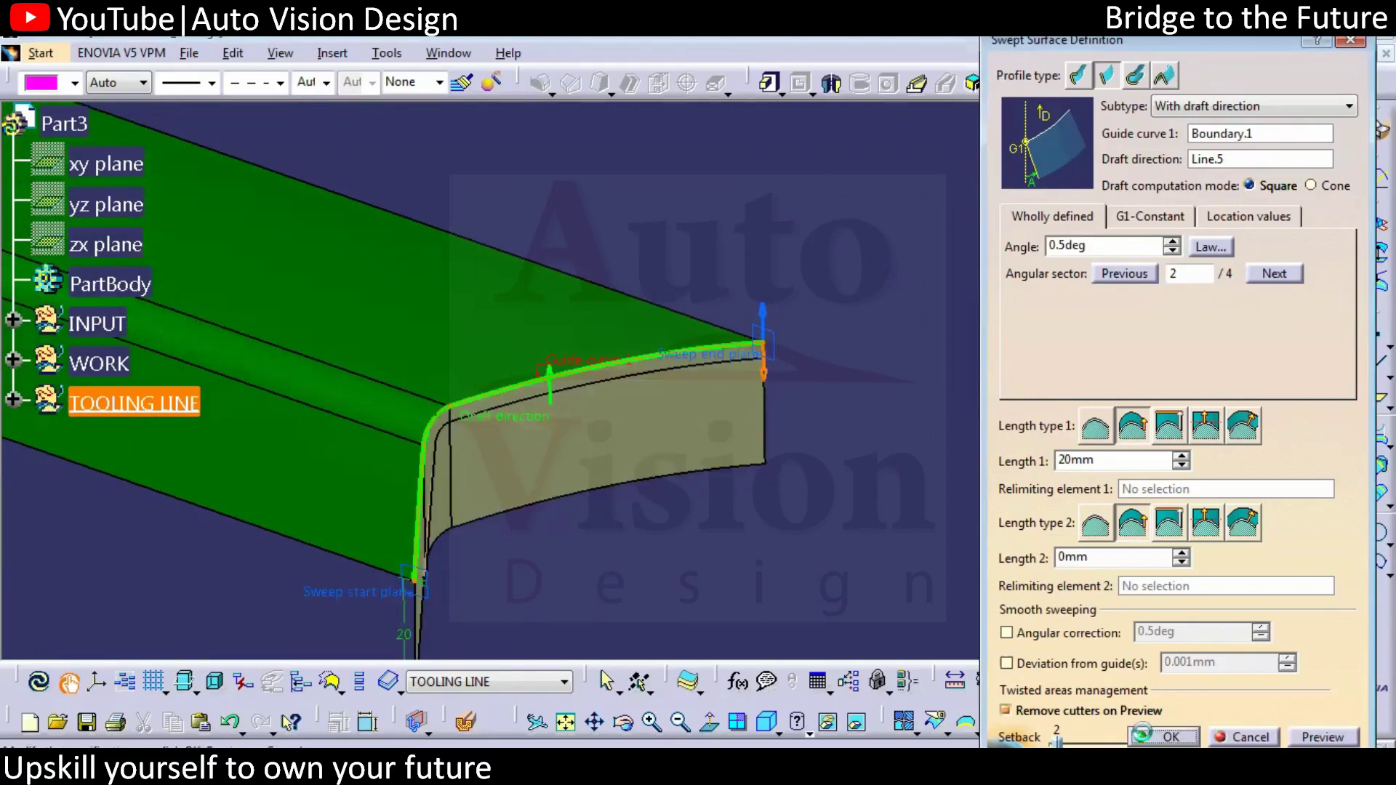
{"action": "middle_click_drag", "start_coordinate": [865, 436], "coordinate": [517, 718], "text": "ctrl"}
{"action": "middle_click_drag", "start_coordinate": [960, 452], "coordinate": [729, 536]}
{"action": "middle_click_drag", "start_coordinate": [957, 330], "coordinate": [848, 626], "text": "ctrl"}
{"action": "middle_click_drag", "start_coordinate": [912, 478], "coordinate": [658, 431]}
{"action": "middle_click_drag", "start_coordinate": [657, 431], "coordinate": [691, 567], "text": "ctrl"}
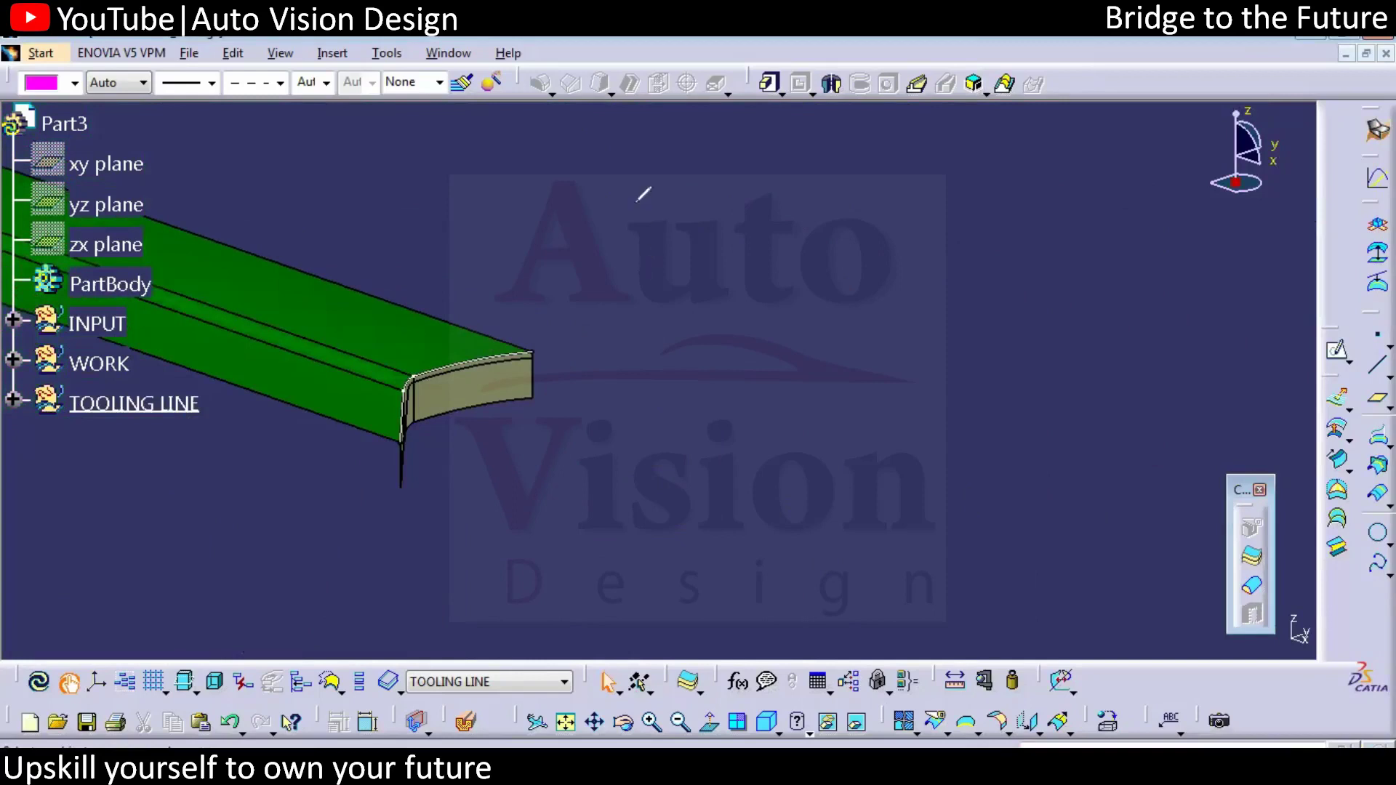
{"action": "left_click_drag", "start_coordinate": [511, 225], "coordinate": [976, 228]}
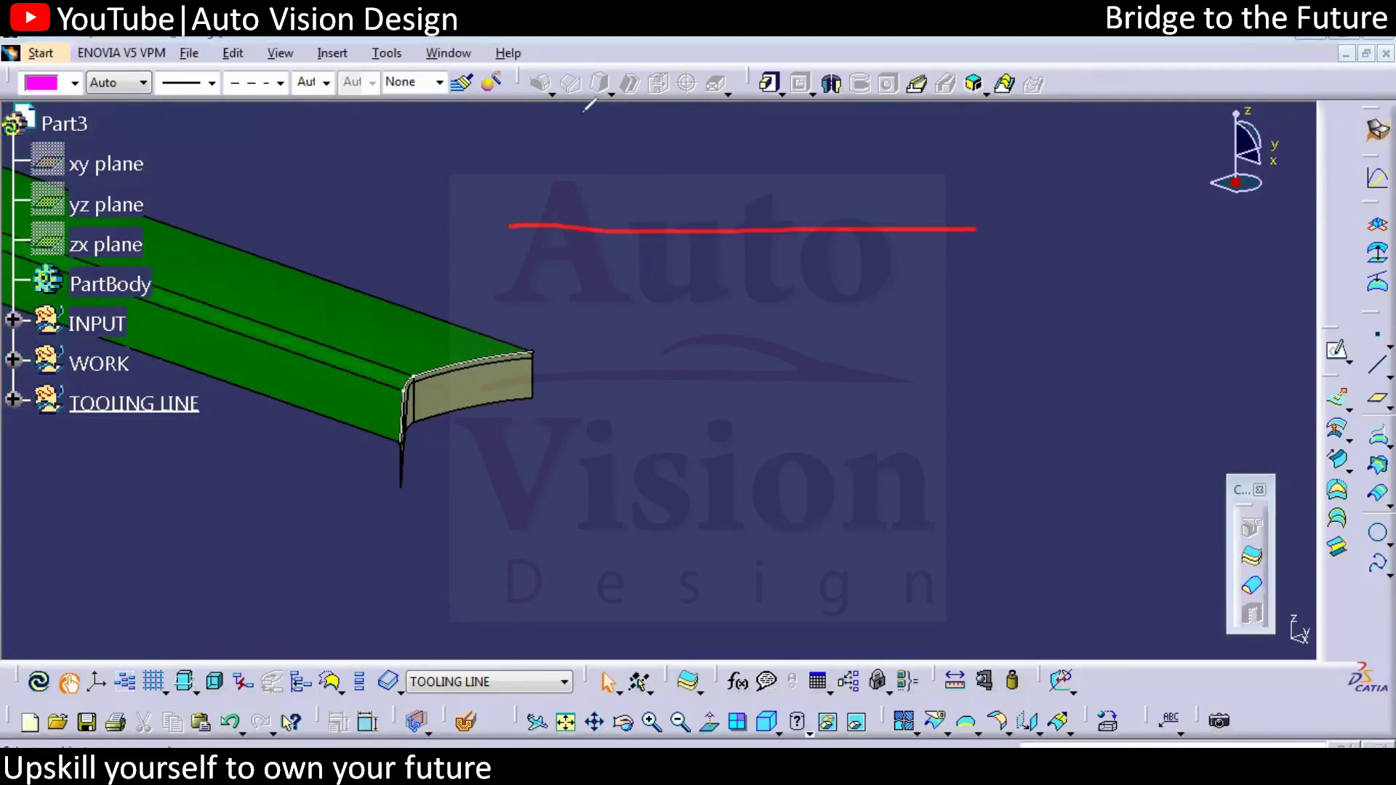
{"action": "left_click_drag", "start_coordinate": [501, 291], "coordinate": [991, 291]}
{"action": "mouse_move", "coordinate": [391, 169]}
{"action": "left_mouse_down"}
{"action": "mouse_move", "coordinate": [457, 288]}
{"action": "mouse_move", "coordinate": [517, 295]}
{"action": "left_mouse_up"}
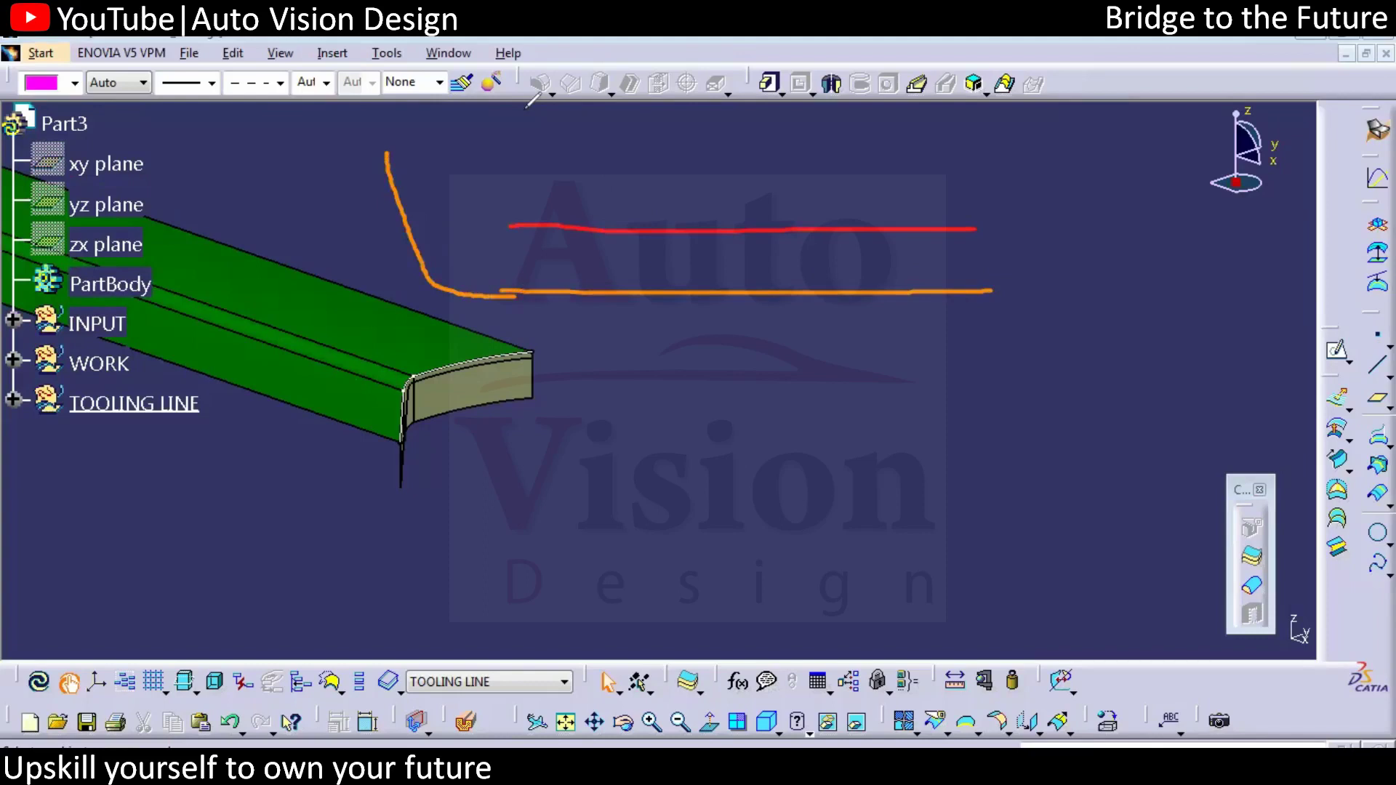
{"action": "mouse_move", "coordinate": [448, 133]}
{"action": "left_mouse_down"}
{"action": "mouse_move", "coordinate": [495, 222]}
{"action": "mouse_move", "coordinate": [545, 226]}
{"action": "left_mouse_up"}
{"action": "left_click_drag", "start_coordinate": [915, 149], "coordinate": [723, 357]}
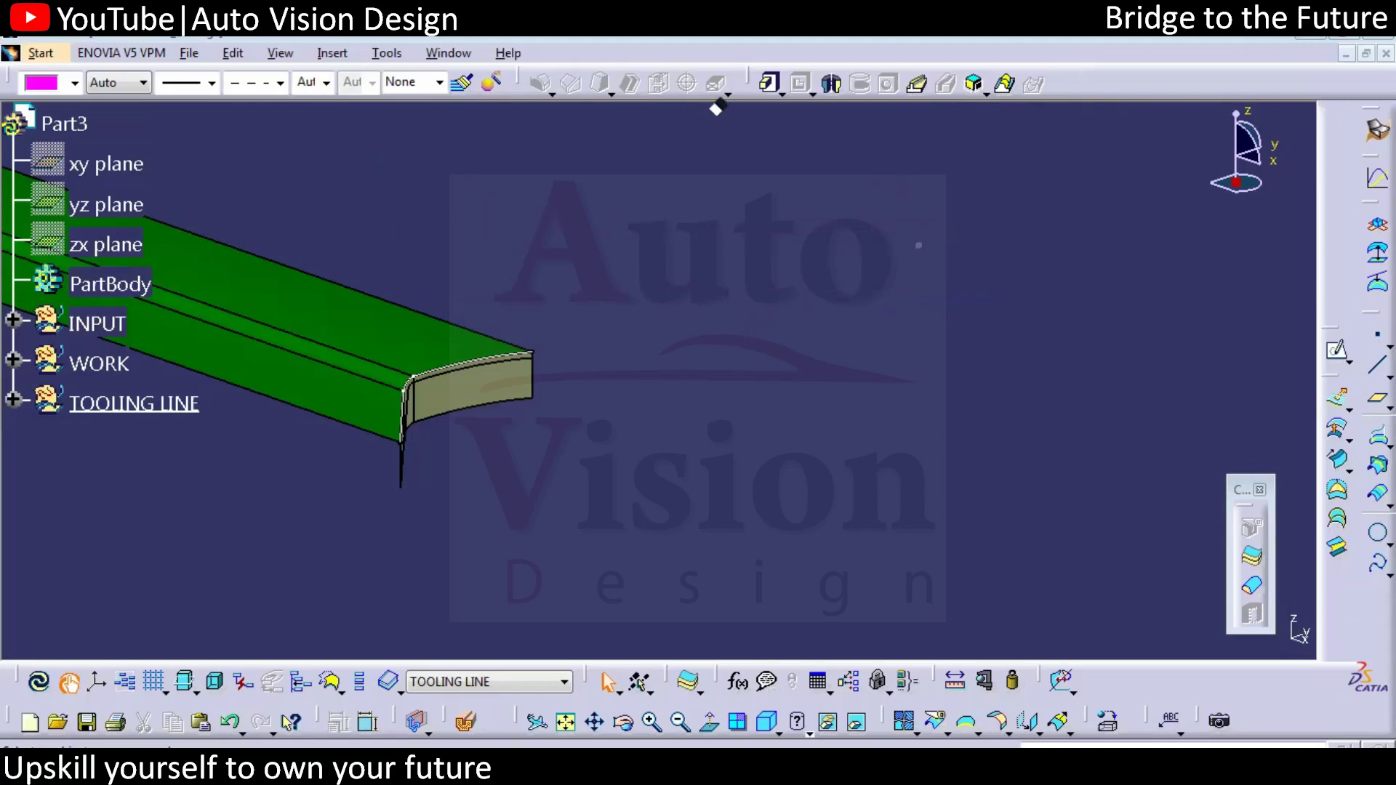
{"action": "mouse_move", "coordinate": [489, 140]}
{"action": "left_mouse_down"}
{"action": "mouse_move", "coordinate": [531, 263]}
{"action": "mouse_move", "coordinate": [927, 264]}
{"action": "left_mouse_up"}
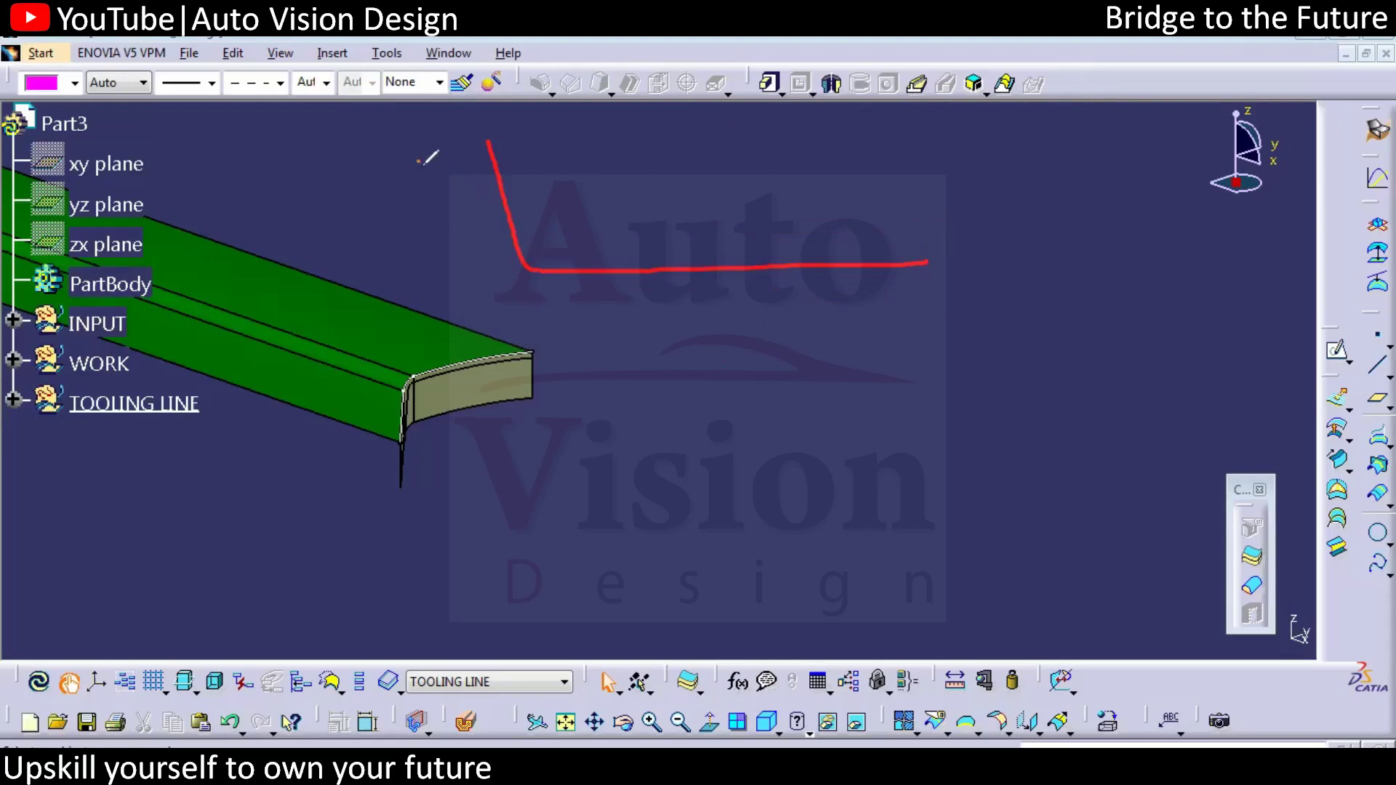
{"action": "mouse_move", "coordinate": [420, 160]}
{"action": "left_mouse_down"}
{"action": "mouse_move", "coordinate": [478, 318]}
{"action": "mouse_move", "coordinate": [925, 311]}
{"action": "left_mouse_up"}
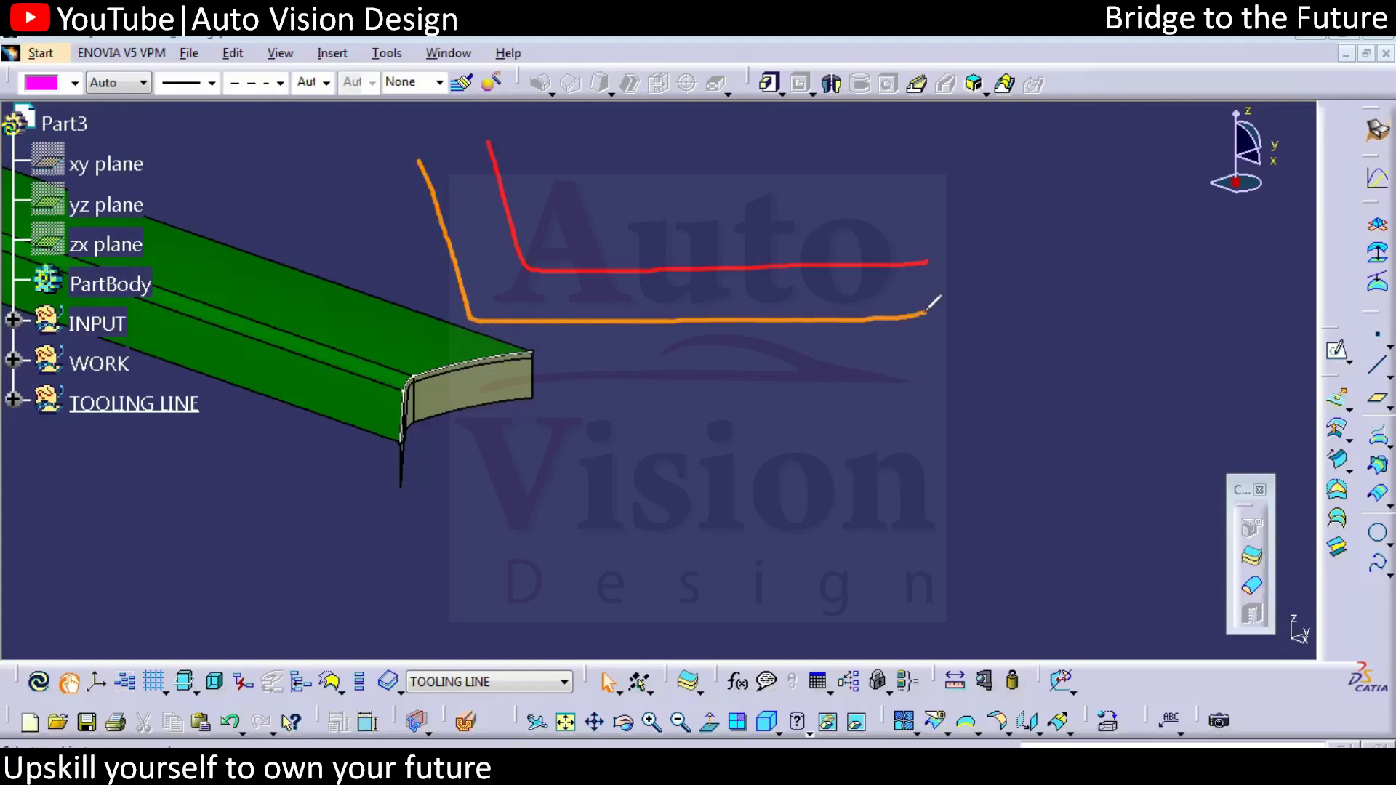
{"action": "left_click_drag", "start_coordinate": [724, 393], "coordinate": [723, 435]}
{"action": "left_click_drag", "start_coordinate": [741, 533], "coordinate": [739, 579]}
{"action": "left_click_drag", "start_coordinate": [741, 647], "coordinate": [741, 675]}
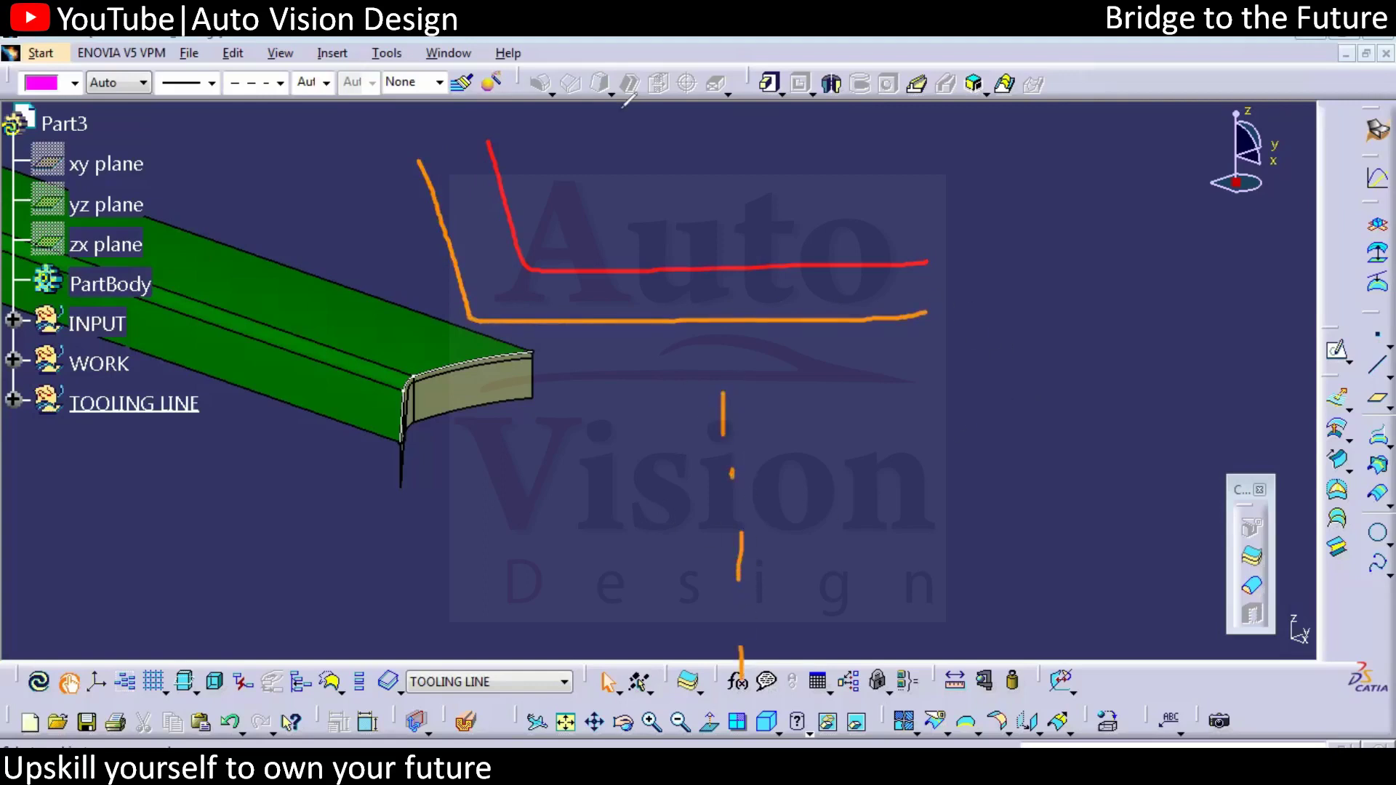
{"action": "left_click_drag", "start_coordinate": [773, 387], "coordinate": [772, 603]}
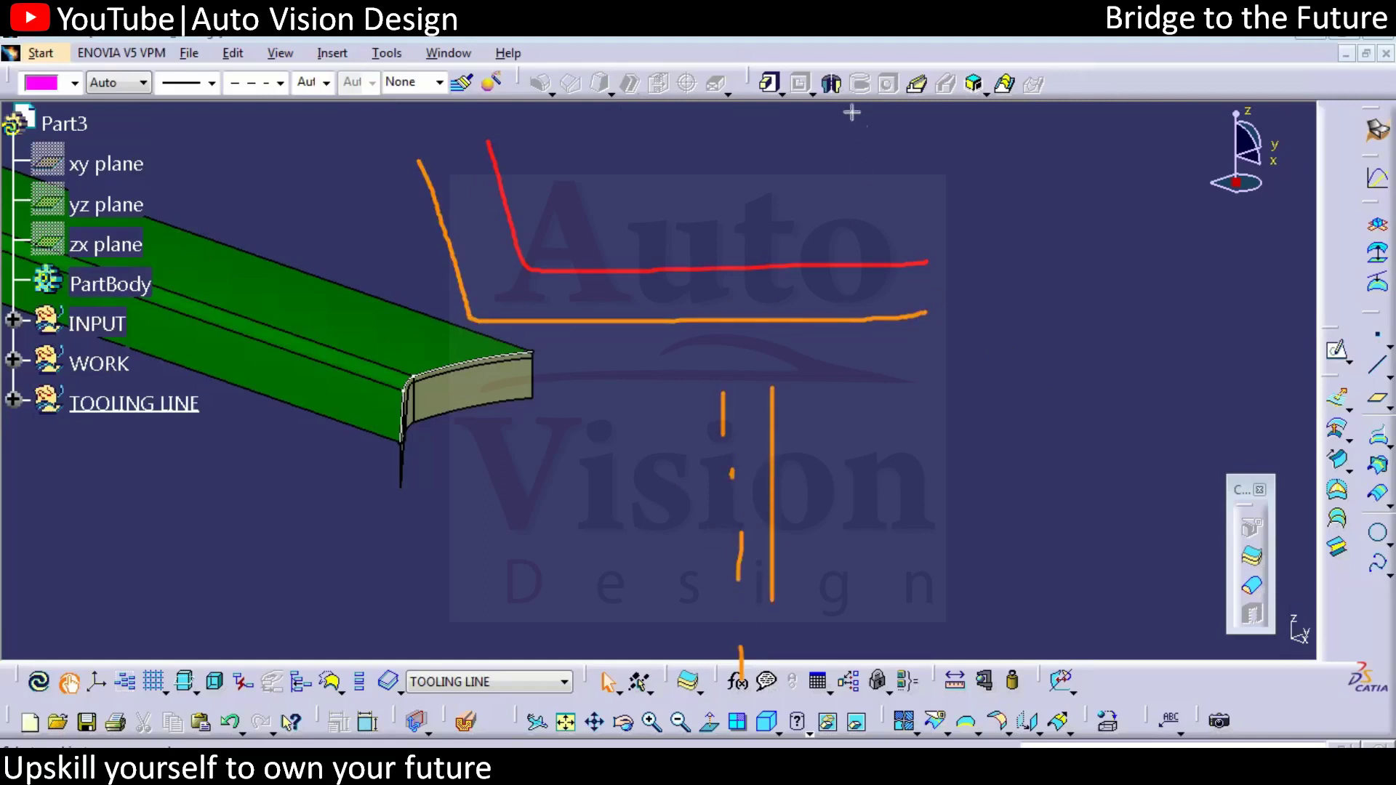
{"action": "left_click_drag", "start_coordinate": [723, 429], "coordinate": [743, 665]}
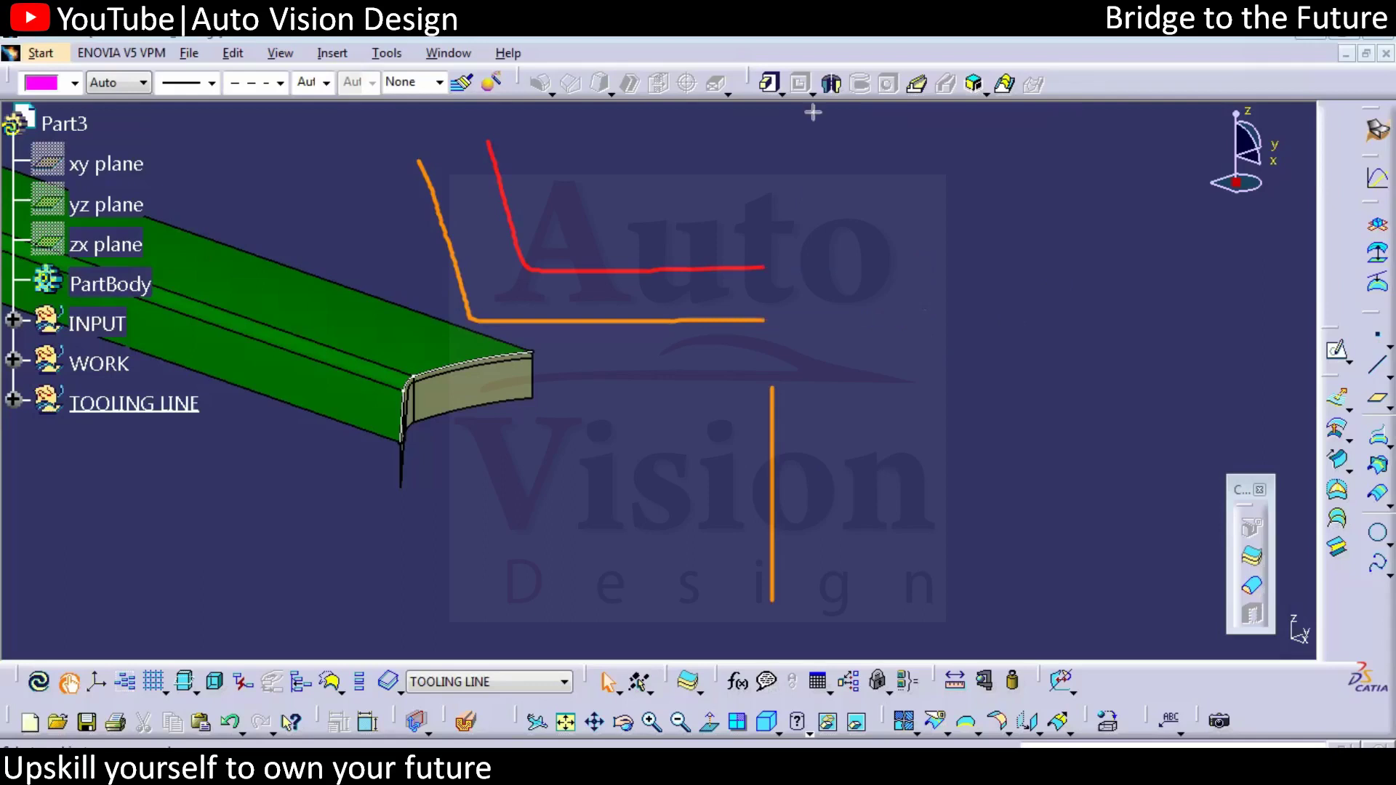
{"action": "left_click", "coordinate": [925, 259]}
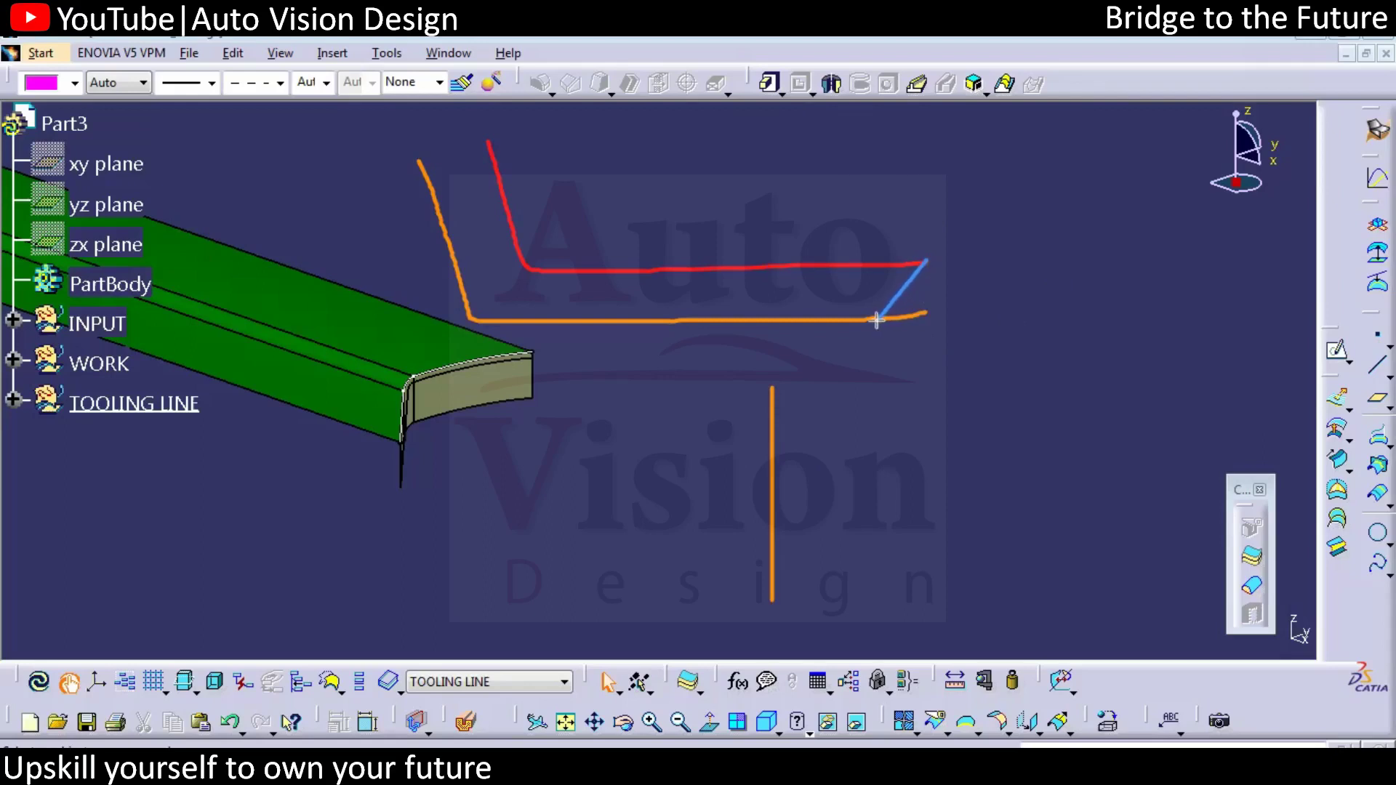
{"action": "left_click", "coordinate": [878, 320]}
{"action": "left_click_drag", "start_coordinate": [875, 331], "coordinate": [1039, 536]}
{"action": "left_click_drag", "start_coordinate": [873, 337], "coordinate": [904, 357]}
{"action": "left_click_drag", "start_coordinate": [574, 478], "coordinate": [571, 507]}
{"action": "mouse_move", "coordinate": [566, 441]}
{"action": "left_mouse_down"}
{"action": "mouse_move", "coordinate": [604, 498]}
{"action": "mouse_move", "coordinate": [601, 480]}
{"action": "left_mouse_up"}
{"action": "mouse_move", "coordinate": [632, 250]}
{"action": "left_mouse_down"}
{"action": "mouse_move", "coordinate": [623, 167]}
{"action": "mouse_move", "coordinate": [659, 155]}
{"action": "mouse_move", "coordinate": [646, 171]}
{"action": "left_mouse_up"}
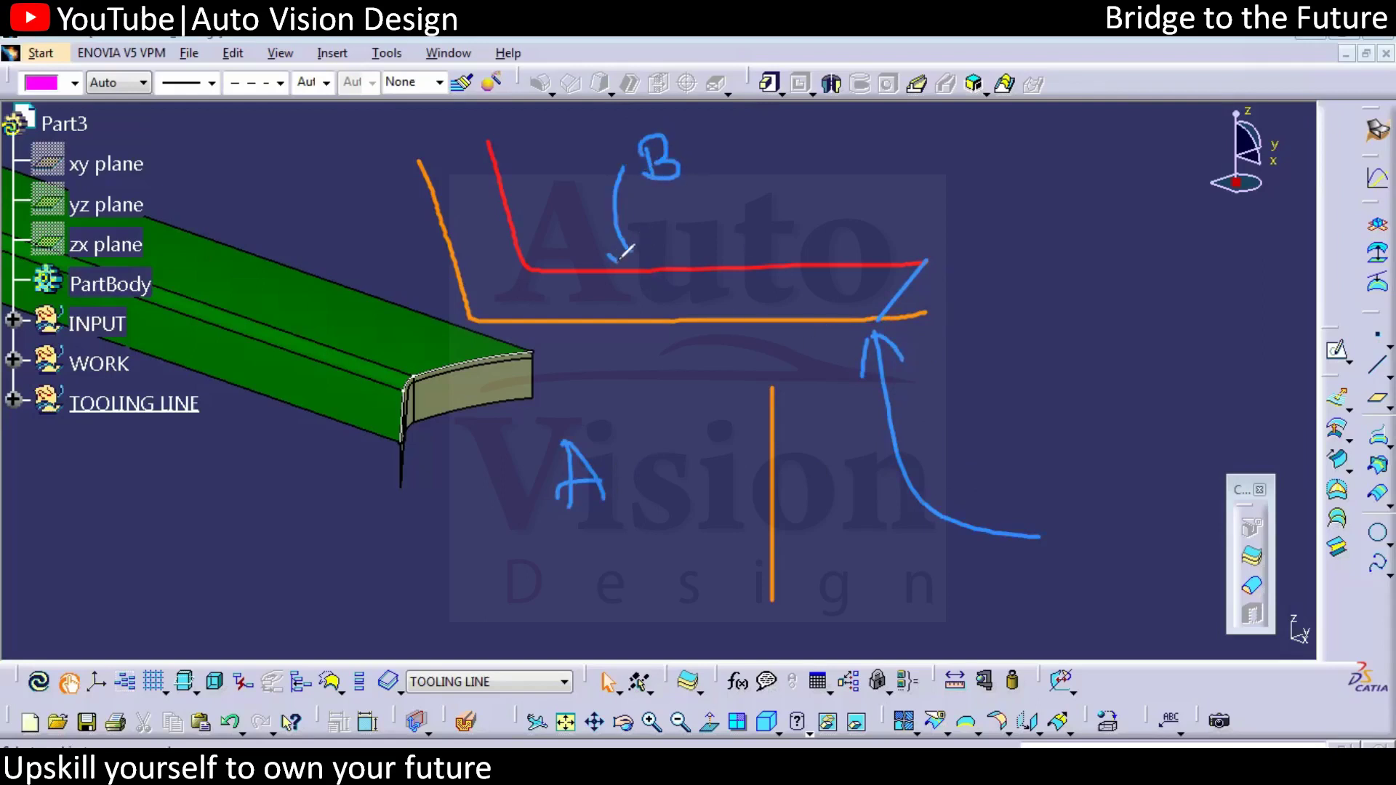
{"action": "left_click_drag", "start_coordinate": [610, 256], "coordinate": [652, 233]}
{"action": "left_click_drag", "start_coordinate": [648, 459], "coordinate": [647, 550]}
{"action": "mouse_move", "coordinate": [620, 492]}
{"action": "left_mouse_down"}
{"action": "mouse_move", "coordinate": [647, 455]}
{"action": "mouse_move", "coordinate": [681, 489]}
{"action": "left_mouse_up"}
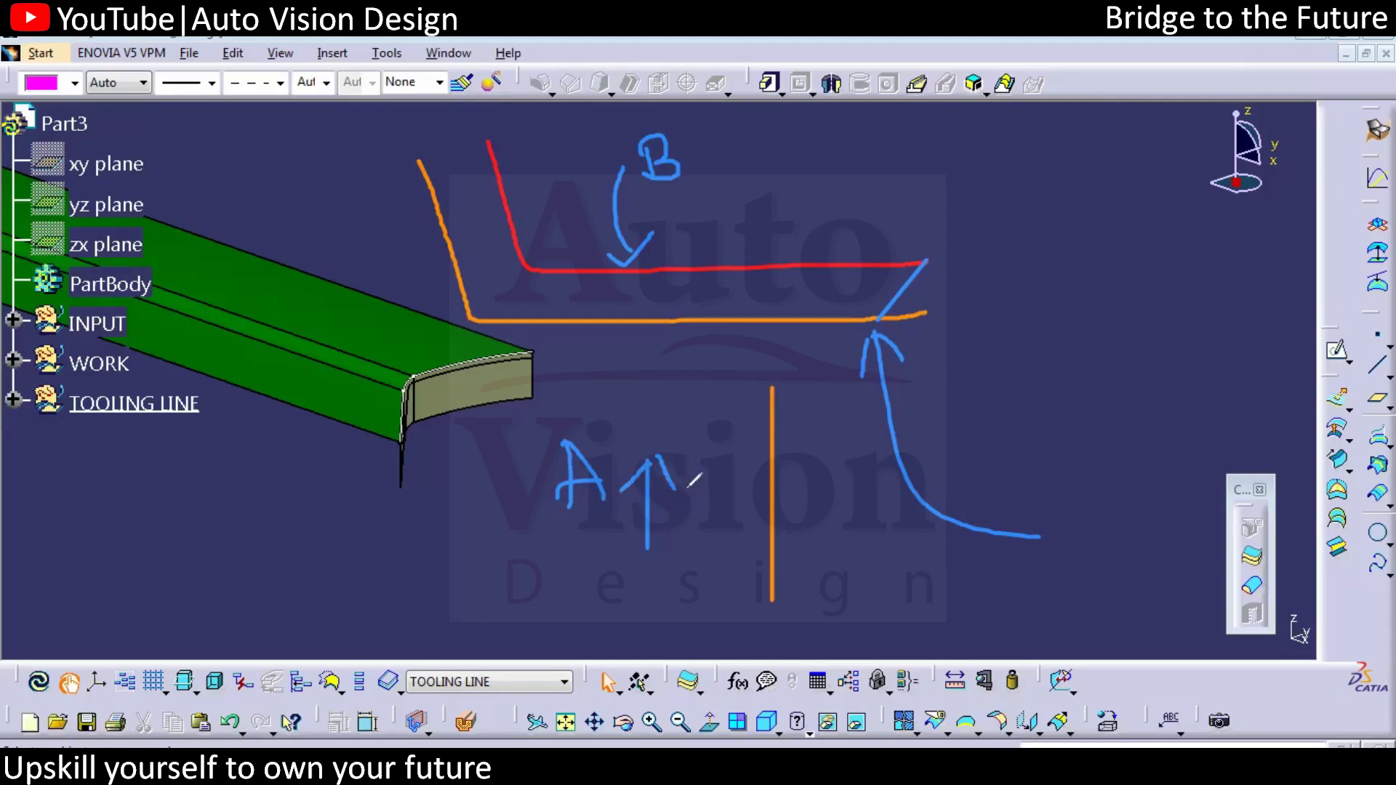
{"action": "mouse_move", "coordinate": [1059, 499]}
{"action": "left_mouse_down"}
{"action": "mouse_move", "coordinate": [1086, 512]}
{"action": "mouse_move", "coordinate": [1069, 543]}
{"action": "left_mouse_up"}
{"action": "mouse_move", "coordinate": [1099, 491]}
{"action": "left_mouse_down"}
{"action": "mouse_move", "coordinate": [1109, 473]}
{"action": "mouse_move", "coordinate": [1101, 491]}
{"action": "left_mouse_up"}
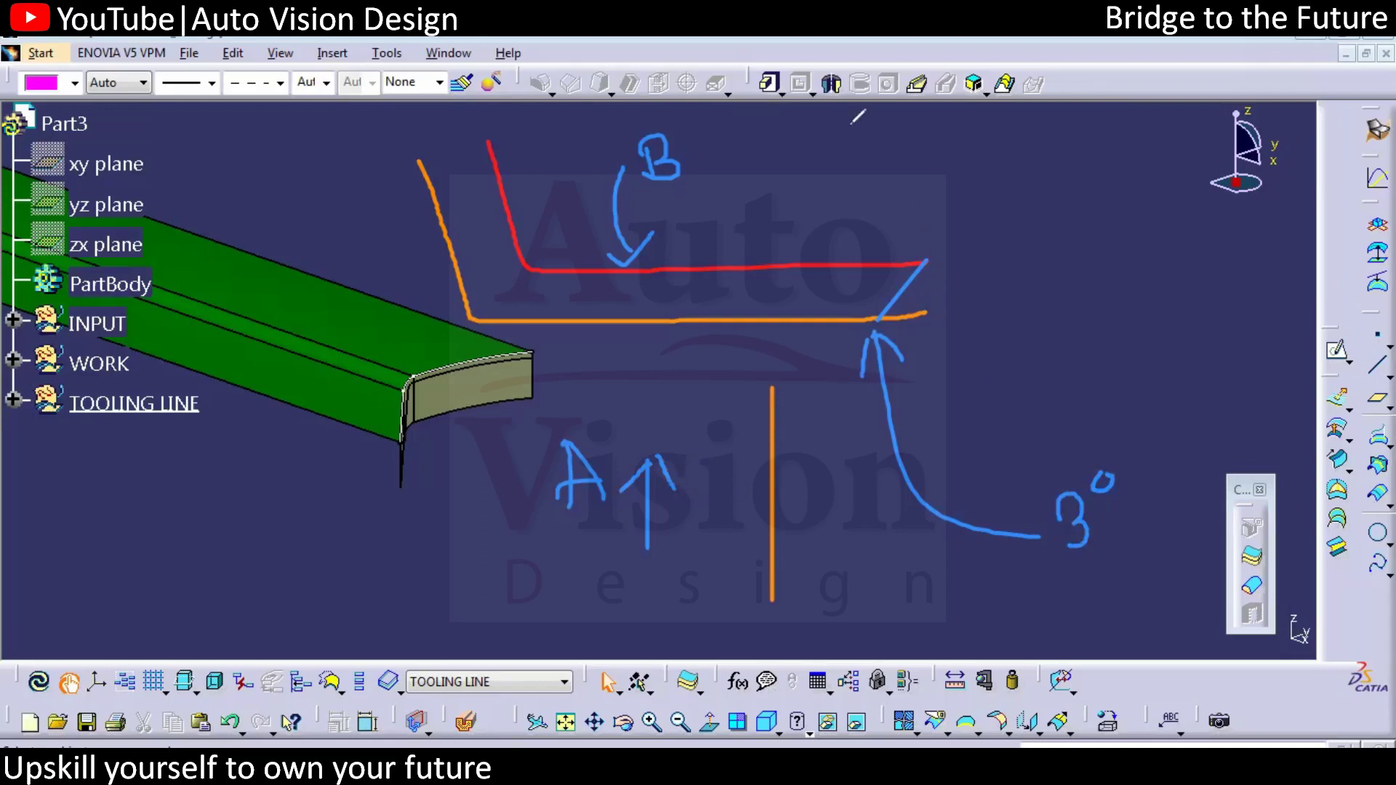
{"action": "key", "text": "ctrl+z"}
{"action": "left_click_drag", "start_coordinate": [928, 314], "coordinate": [961, 259]}
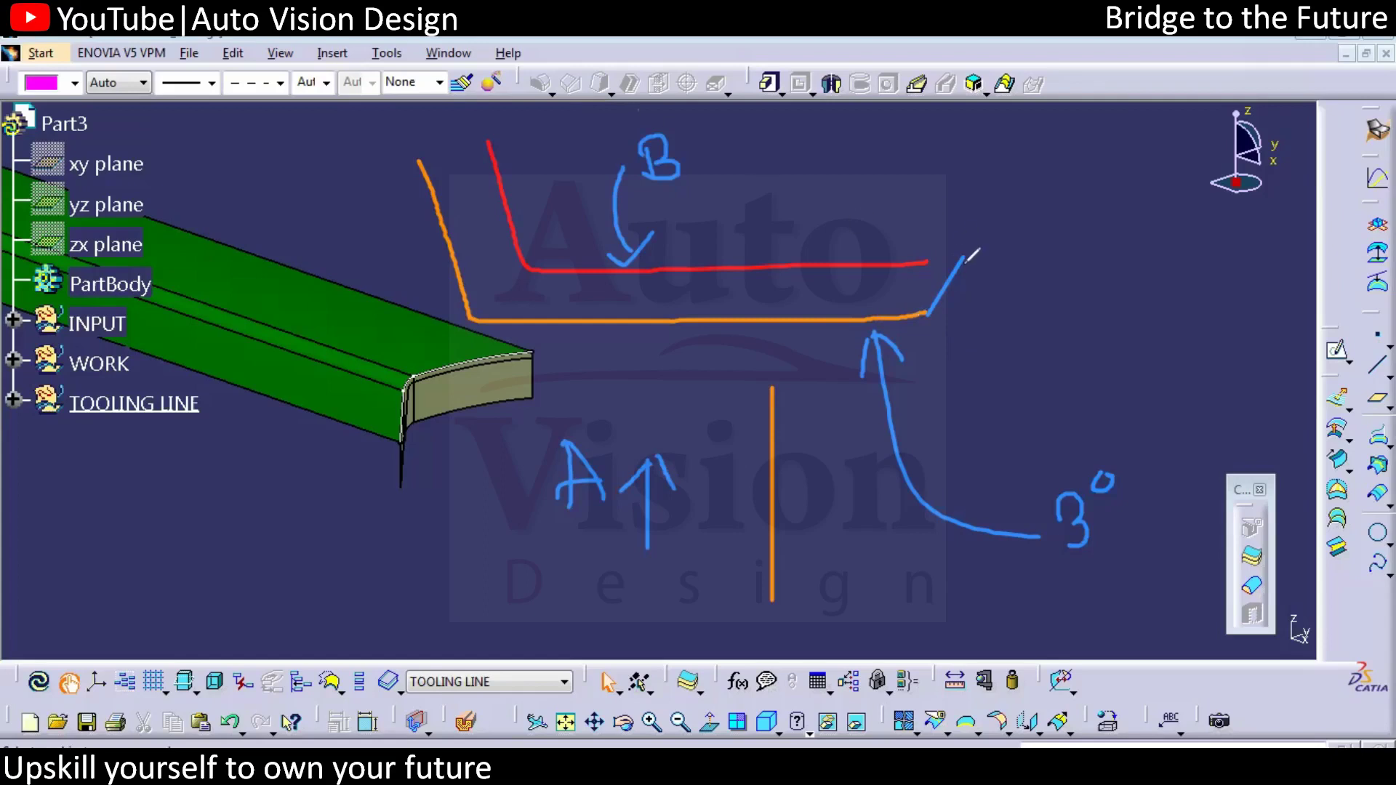
{"action": "left_click_drag", "start_coordinate": [962, 258], "coordinate": [922, 262]}
{"action": "left_click_drag", "start_coordinate": [929, 314], "coordinate": [904, 266]}
{"action": "mouse_move", "coordinate": [899, 173]}
{"action": "left_mouse_down"}
{"action": "mouse_move", "coordinate": [902, 256]}
{"action": "mouse_move", "coordinate": [915, 238]}
{"action": "left_mouse_up"}
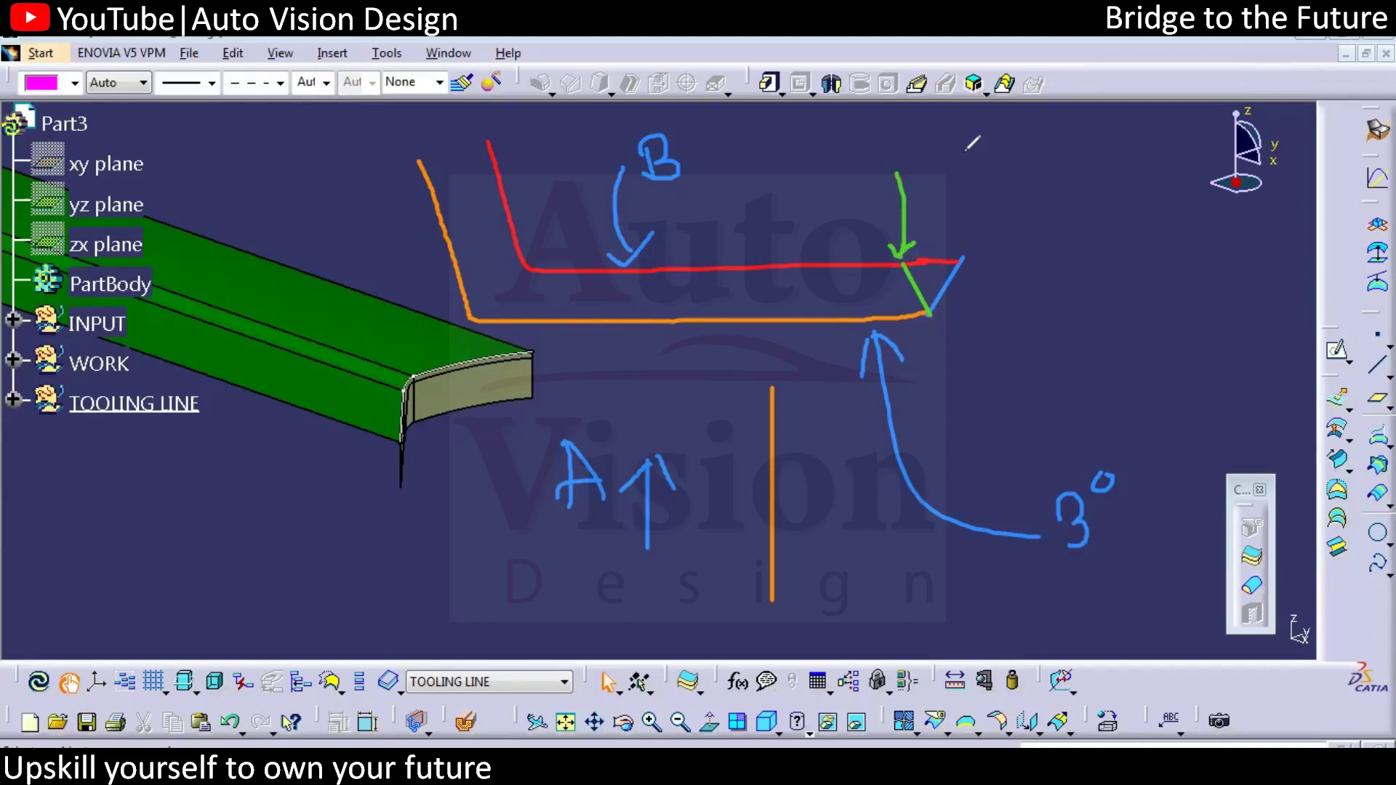
{"action": "mouse_move", "coordinate": [814, 160]}
{"action": "left_mouse_down"}
{"action": "mouse_move", "coordinate": [862, 173]}
{"action": "mouse_move", "coordinate": [909, 138]}
{"action": "left_mouse_up"}
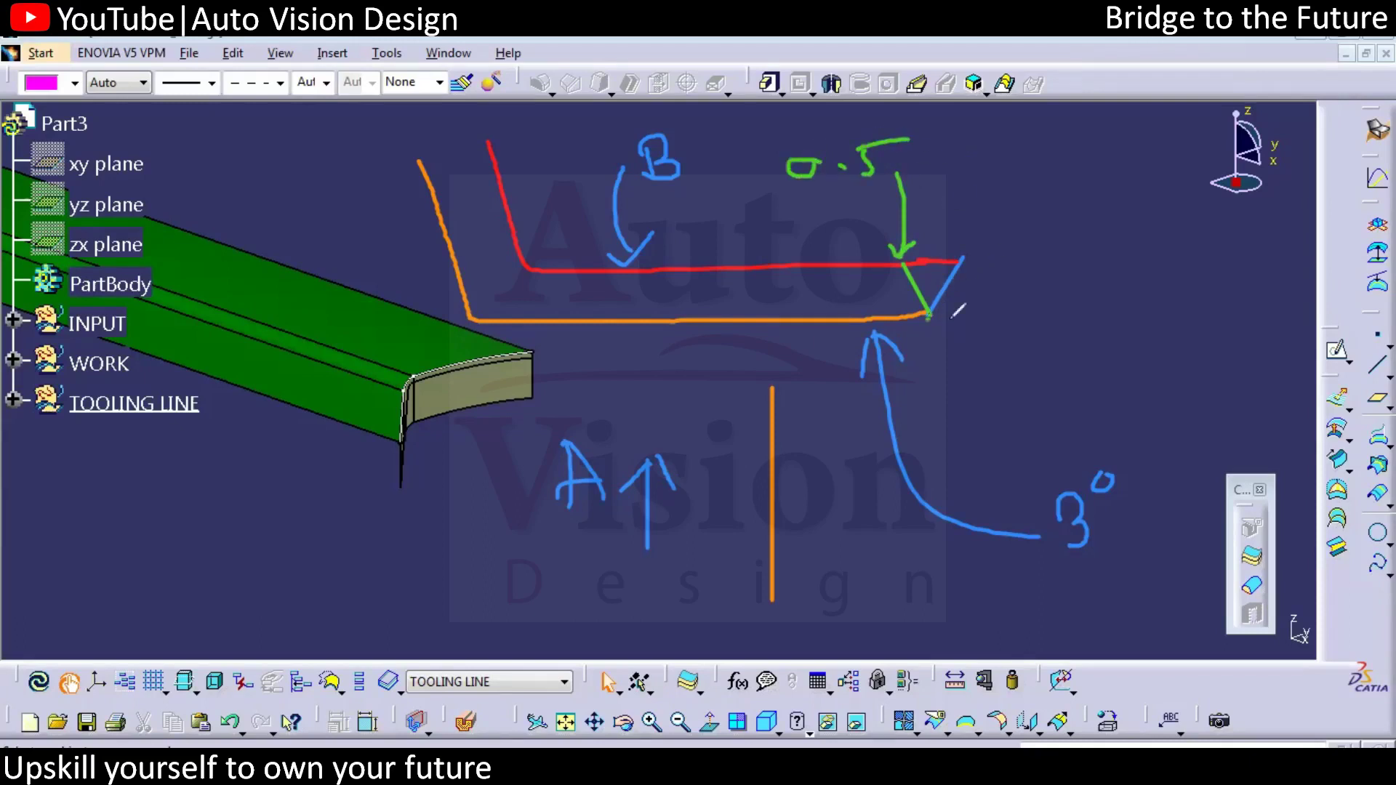
{"action": "mouse_move", "coordinate": [929, 317]}
{"action": "left_mouse_down"}
{"action": "mouse_move", "coordinate": [1102, 125]}
{"action": "mouse_move", "coordinate": [375, 117]}
{"action": "mouse_move", "coordinate": [310, 283]}
{"action": "left_mouse_up"}
{"action": "left_click_drag", "start_coordinate": [308, 167], "coordinate": [419, 167]}
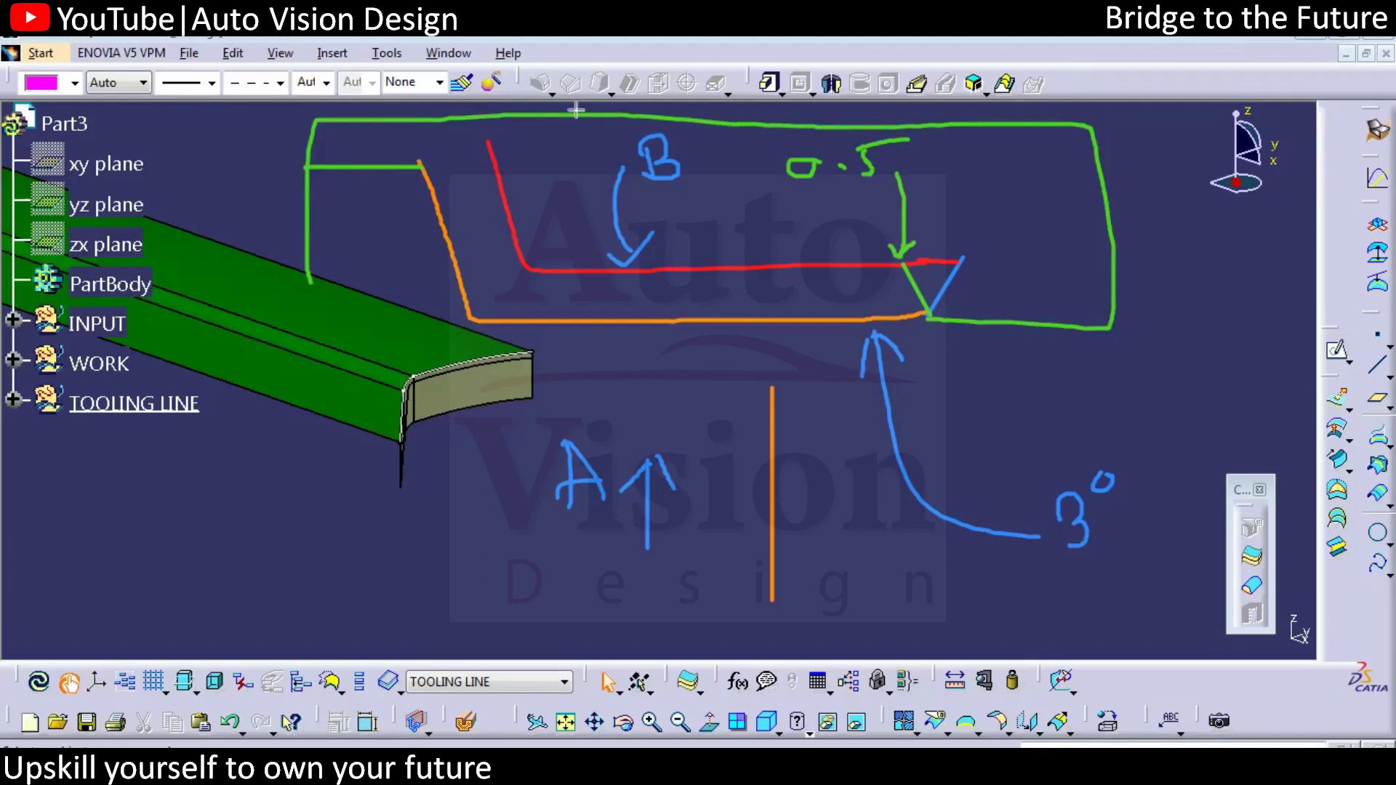
{"action": "left_click_drag", "start_coordinate": [419, 161], "coordinate": [494, 162]}
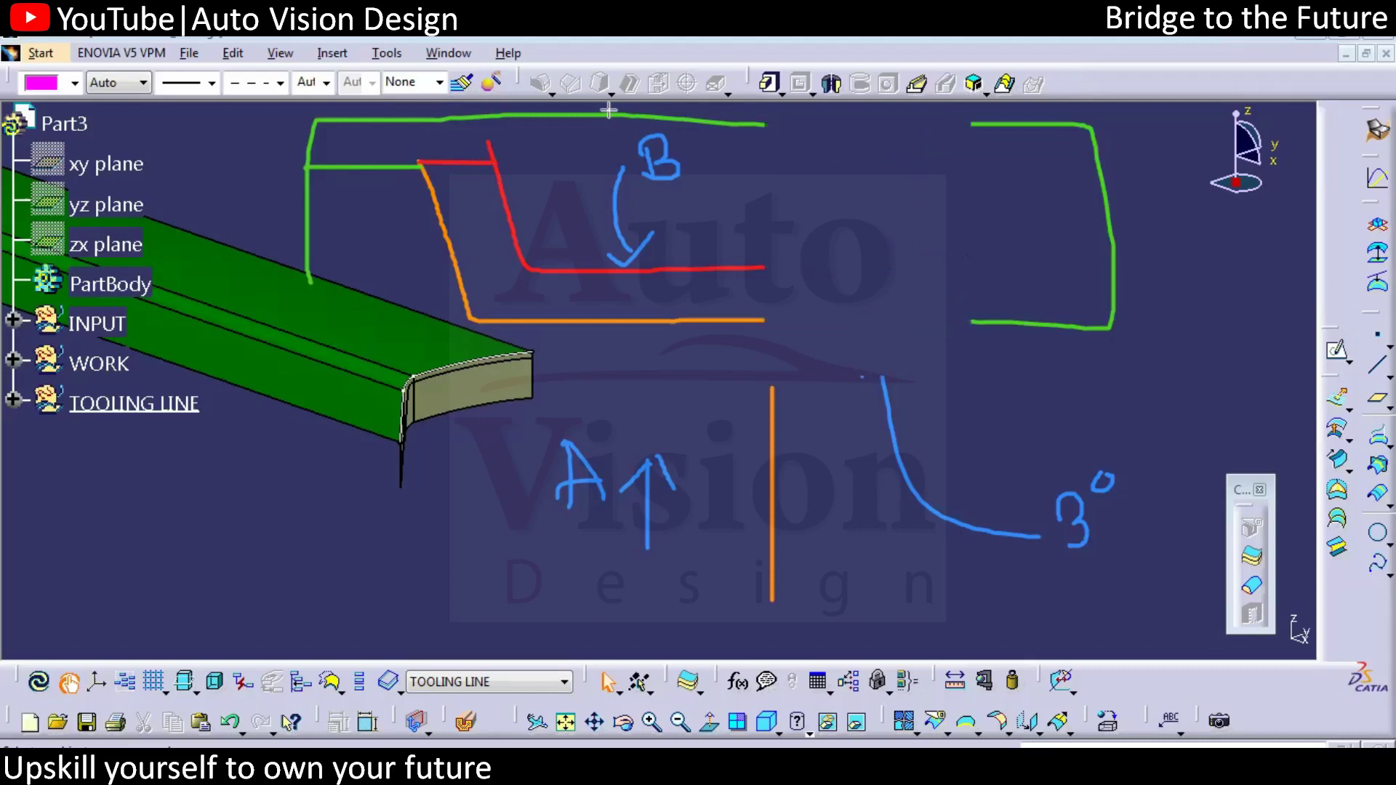
{"action": "left_click_drag", "start_coordinate": [302, 168], "coordinate": [304, 294]}
{"action": "mouse_move", "coordinate": [309, 360]}
{"action": "left_mouse_down"}
{"action": "mouse_move", "coordinate": [397, 435]}
{"action": "mouse_move", "coordinate": [1069, 439]}
{"action": "left_mouse_up"}
{"action": "left_click_drag", "start_coordinate": [973, 265], "coordinate": [1046, 265]}
{"action": "left_click_drag", "start_coordinate": [1066, 264], "coordinate": [1071, 264]}
{"action": "mouse_move", "coordinate": [1075, 265]}
{"action": "left_mouse_down"}
{"action": "mouse_move", "coordinate": [1105, 275]}
{"action": "mouse_move", "coordinate": [1110, 324]}
{"action": "left_mouse_up"}
{"action": "left_click_drag", "start_coordinate": [1110, 333], "coordinate": [1109, 380]}
{"action": "mouse_move", "coordinate": [1109, 390]}
{"action": "left_mouse_down"}
{"action": "mouse_move", "coordinate": [1107, 433]}
{"action": "mouse_move", "coordinate": [1064, 441]}
{"action": "left_mouse_up"}
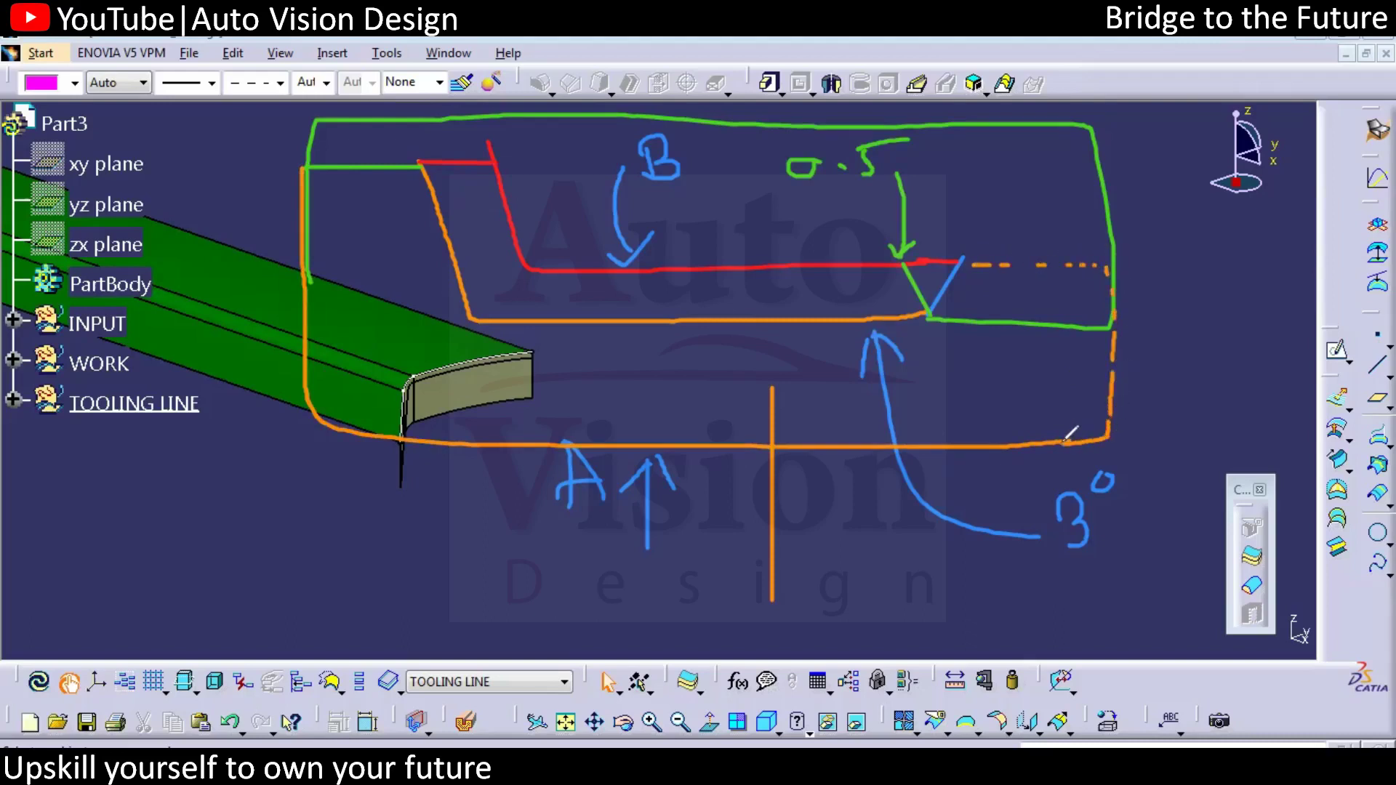
{"action": "left_click_drag", "start_coordinate": [369, 173], "coordinate": [292, 262]}
{"action": "left_click_drag", "start_coordinate": [429, 182], "coordinate": [304, 341]}
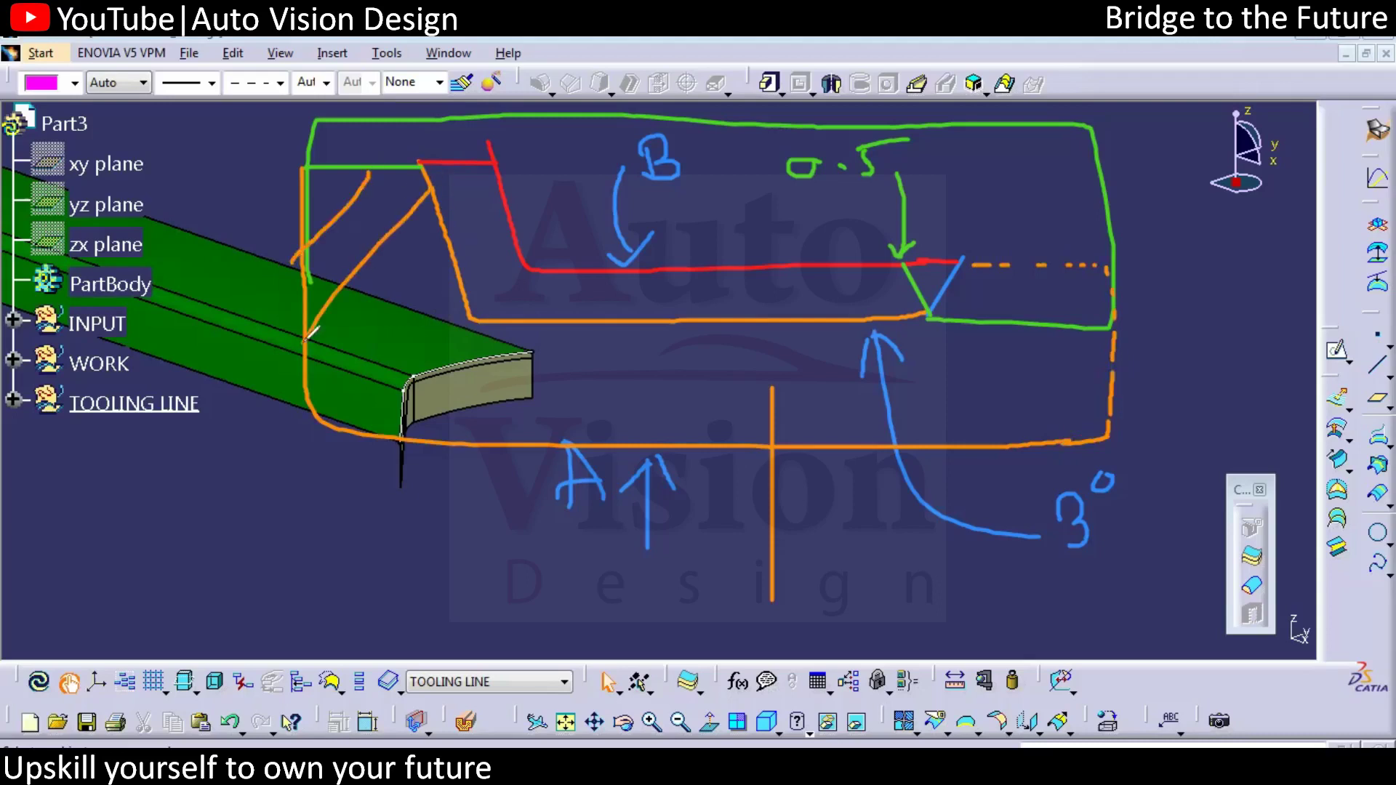
{"action": "left_click_drag", "start_coordinate": [441, 273], "coordinate": [306, 454]}
{"action": "left_click_drag", "start_coordinate": [520, 327], "coordinate": [413, 438]}
{"action": "left_click_drag", "start_coordinate": [598, 342], "coordinate": [509, 431]}
{"action": "left_click_drag", "start_coordinate": [713, 325], "coordinate": [597, 444]}
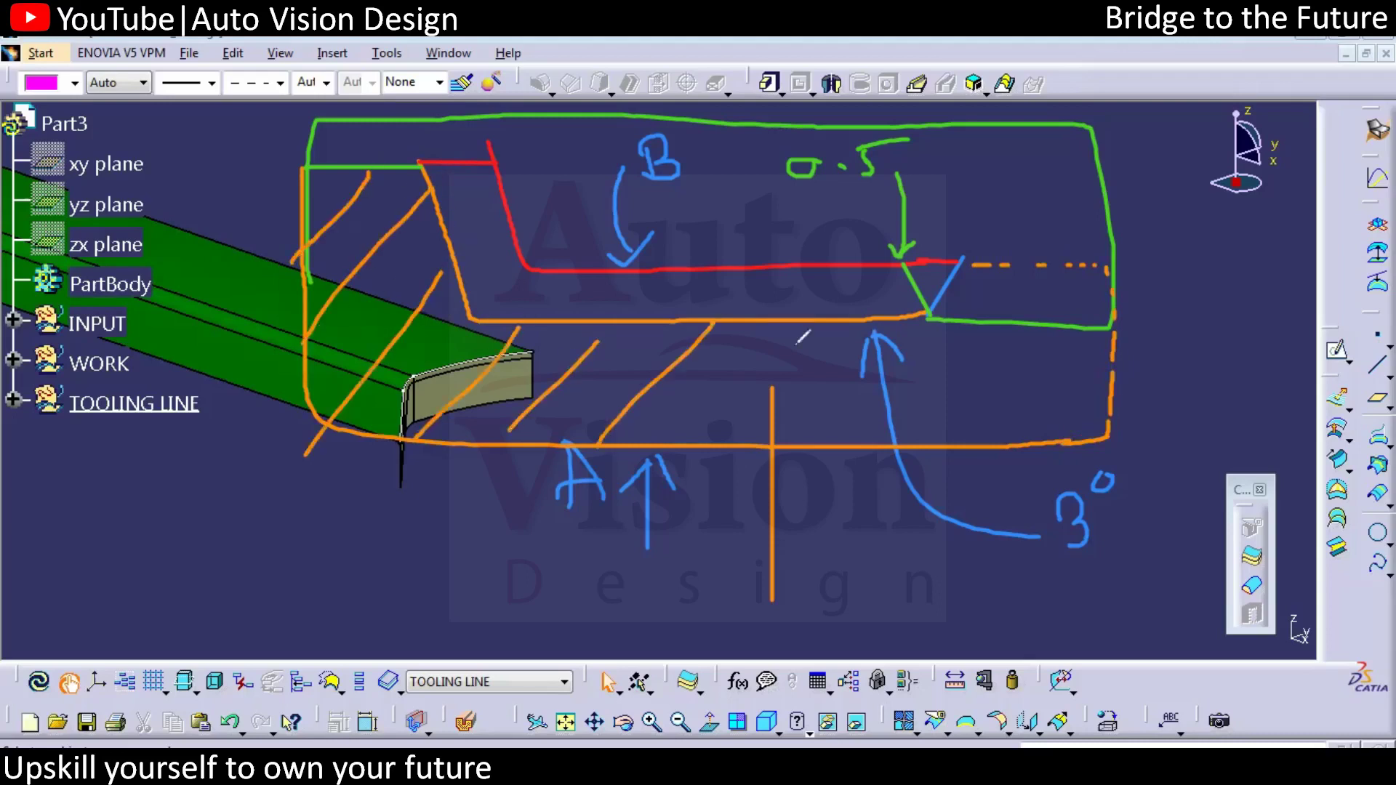
{"action": "left_click_drag", "start_coordinate": [833, 327], "coordinate": [702, 456]}
{"action": "left_click_drag", "start_coordinate": [933, 314], "coordinate": [794, 451]}
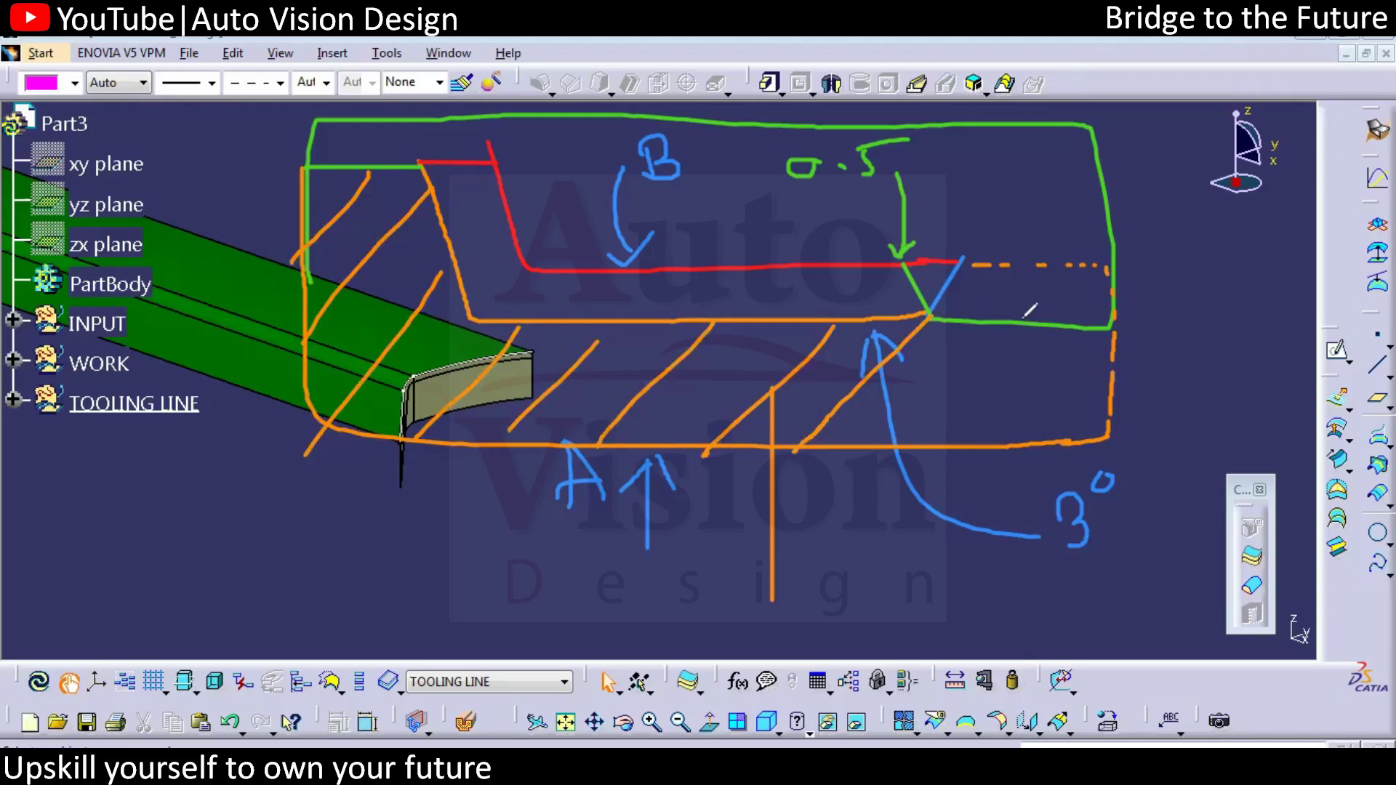
{"action": "left_click_drag", "start_coordinate": [1016, 268], "coordinate": [880, 440]}
{"action": "left_click_drag", "start_coordinate": [1082, 282], "coordinate": [934, 472]}
{"action": "left_click_drag", "start_coordinate": [1100, 345], "coordinate": [1000, 451]}
{"action": "left_click_drag", "start_coordinate": [1119, 393], "coordinate": [1069, 450]}
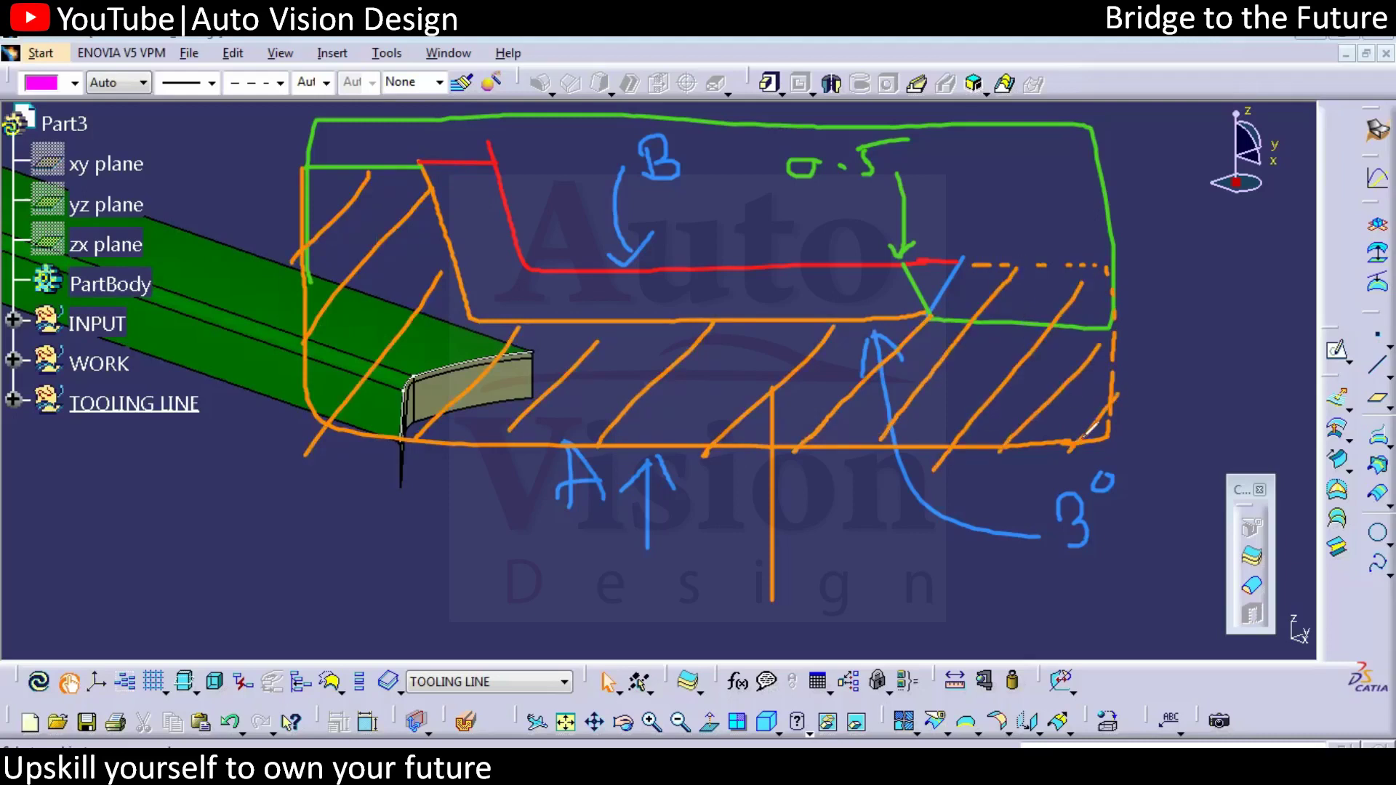
{"action": "left_click_drag", "start_coordinate": [1163, 290], "coordinate": [1141, 436]}
{"action": "mouse_move", "coordinate": [732, 249]}
{"action": "left_mouse_down"}
{"action": "mouse_move", "coordinate": [728, 172]}
{"action": "mouse_move", "coordinate": [749, 211]}
{"action": "left_mouse_up"}
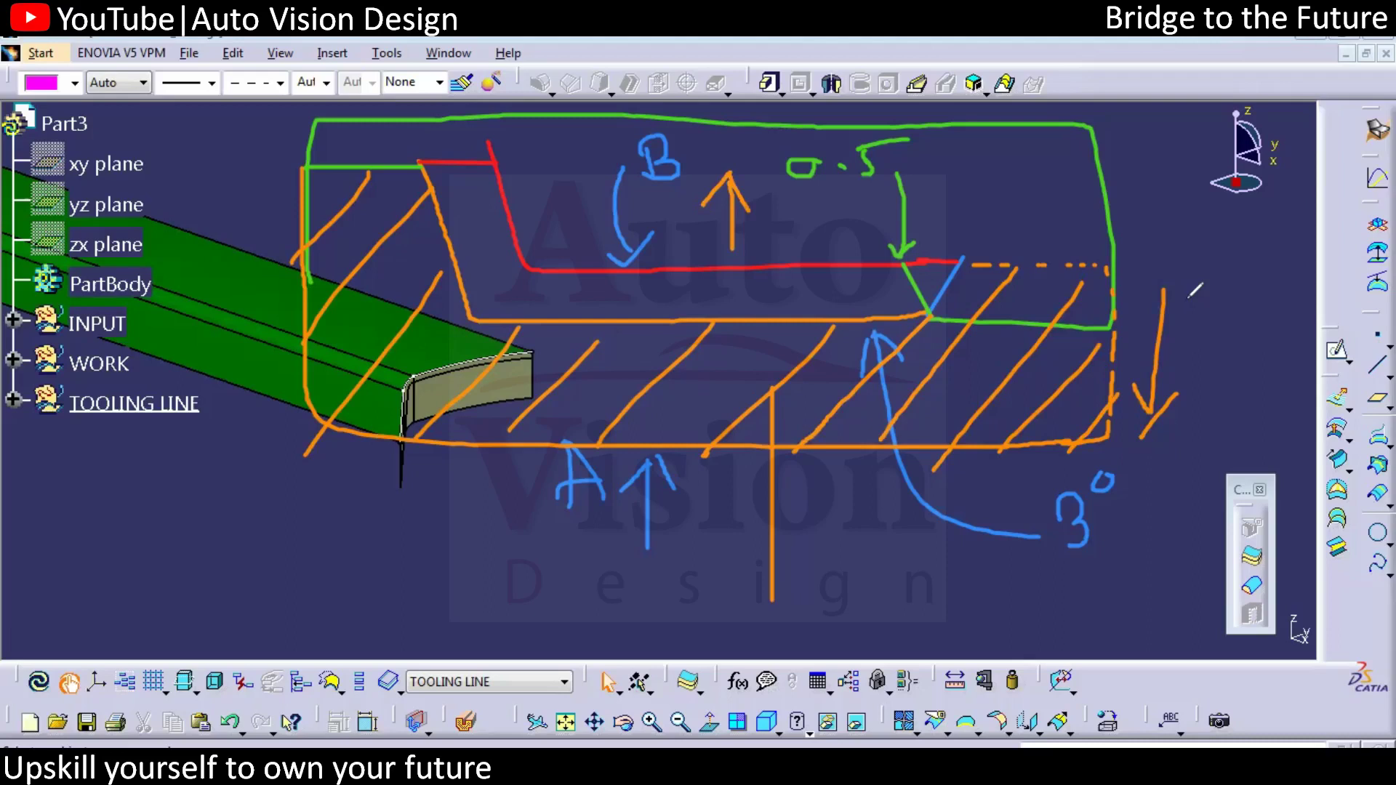
{"action": "mouse_move", "coordinate": [1023, 232]}
{"action": "left_mouse_down"}
{"action": "mouse_move", "coordinate": [951, 292]}
{"action": "mouse_move", "coordinate": [977, 307]}
{"action": "left_mouse_up"}
{"action": "left_click_drag", "start_coordinate": [849, 288], "coordinate": [901, 295]}
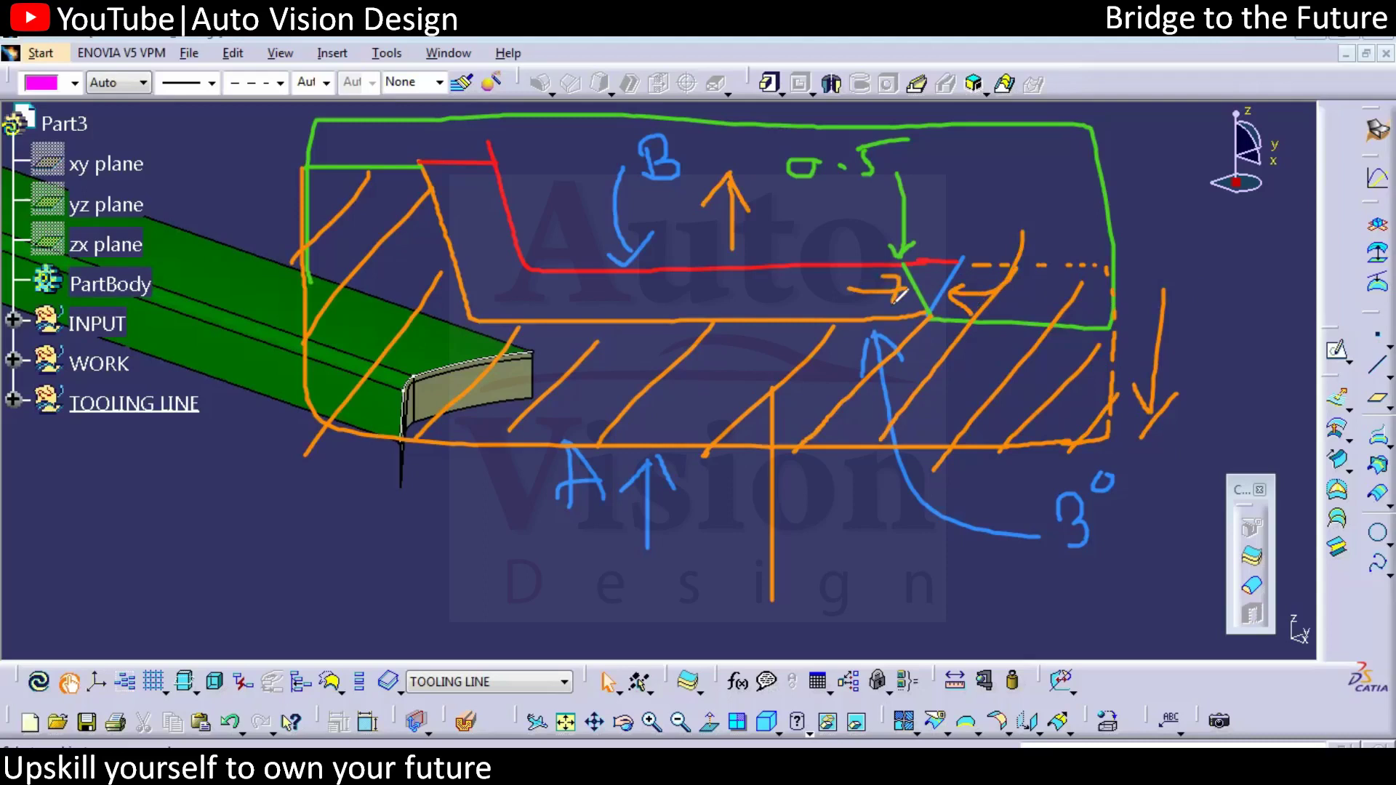
{"action": "key", "text": "e"}
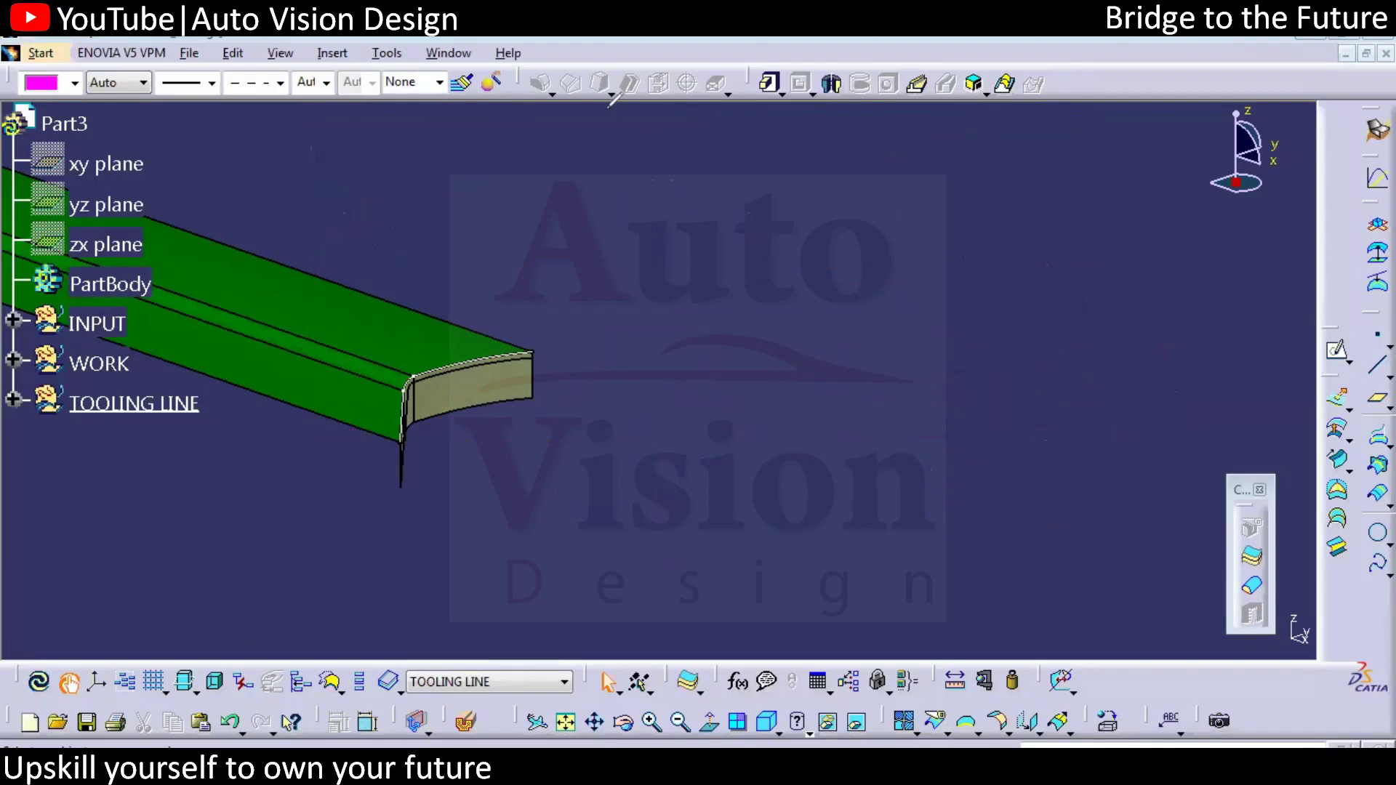
{"action": "key", "text": "Escape"}
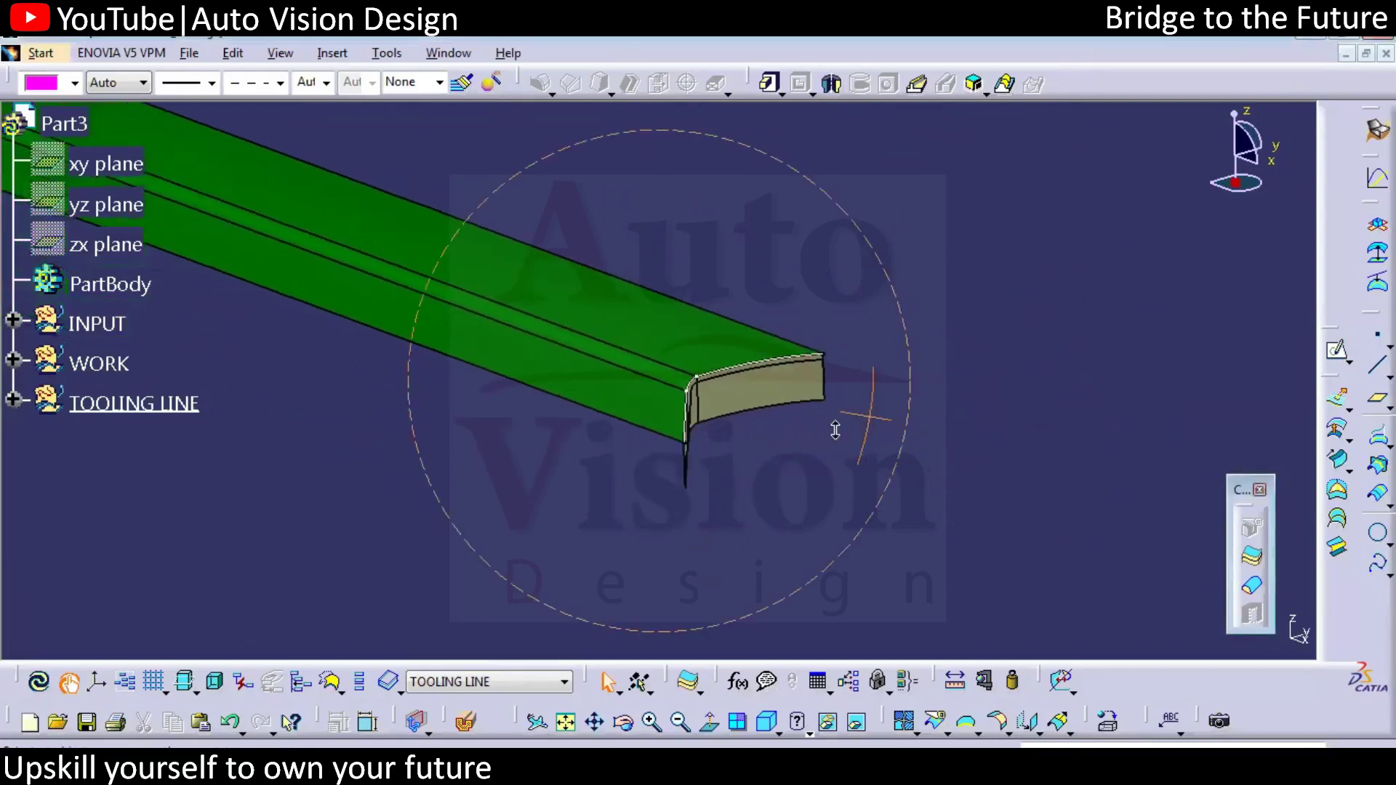